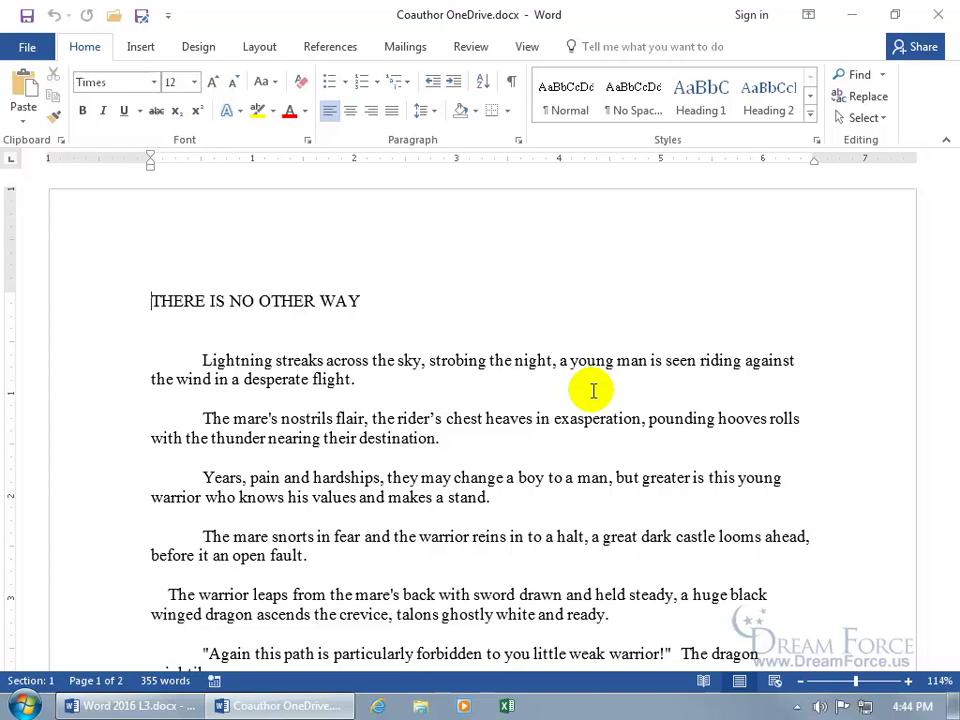
Go to Save As and pick OneDrive as the location, bringing up its sign-in prompt
click(30, 47)
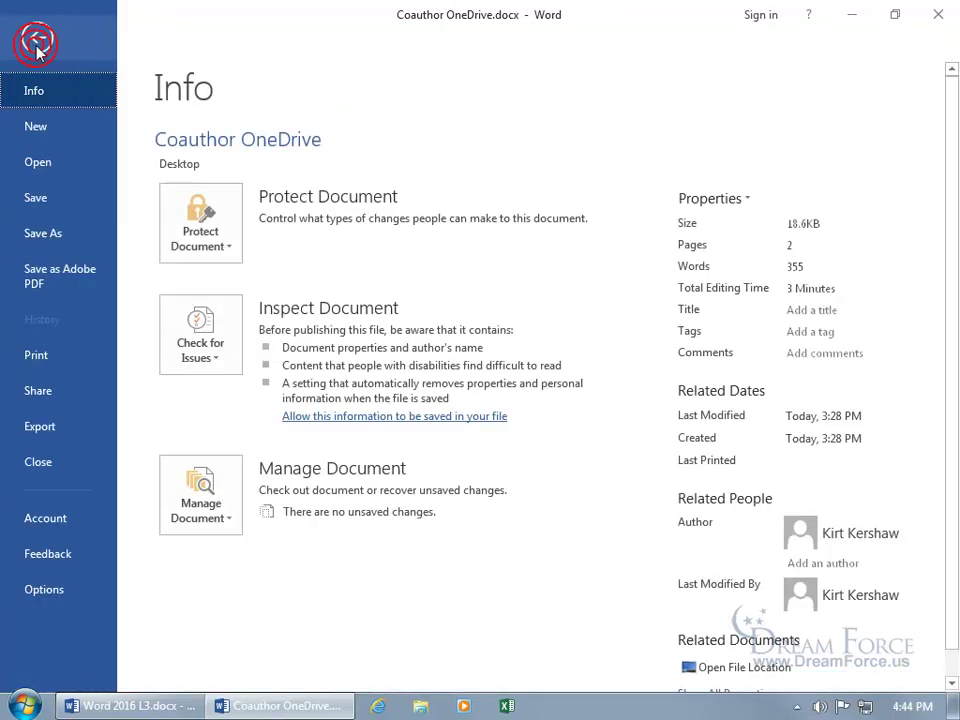
click(57, 233)
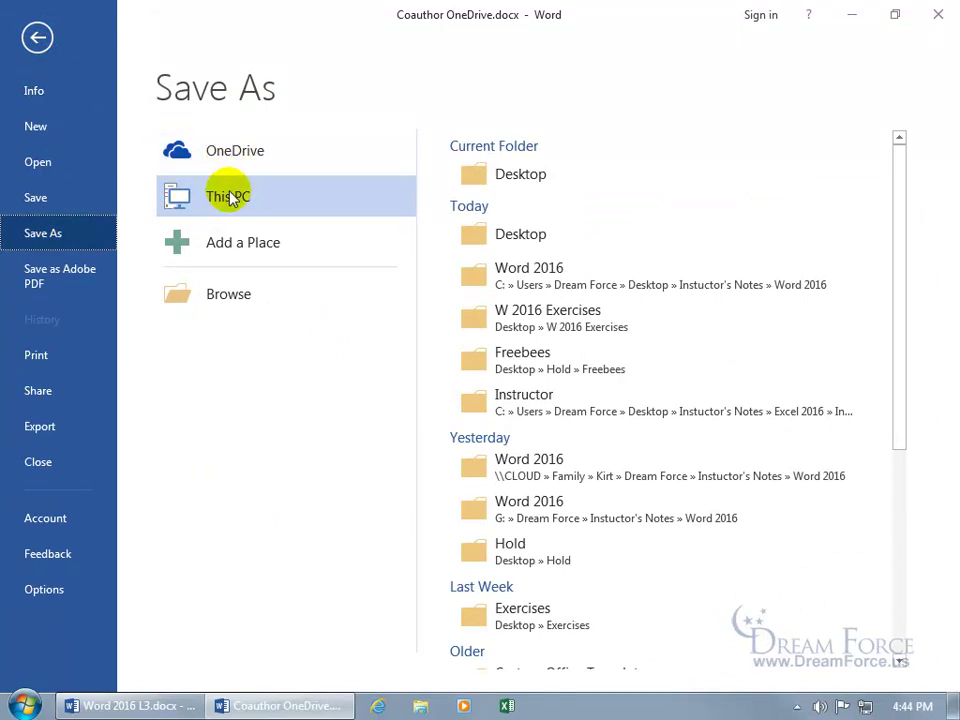
click(257, 158)
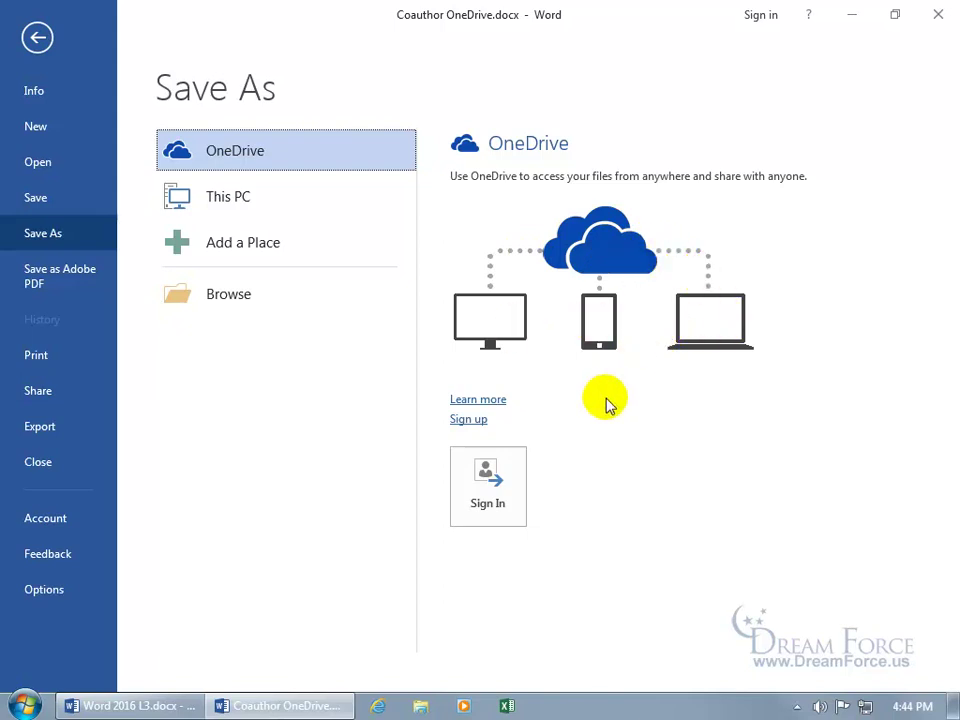
Follow OneDrive's free sign-up to the Create a Microsoft account page in Internet Explorer
click(468, 419)
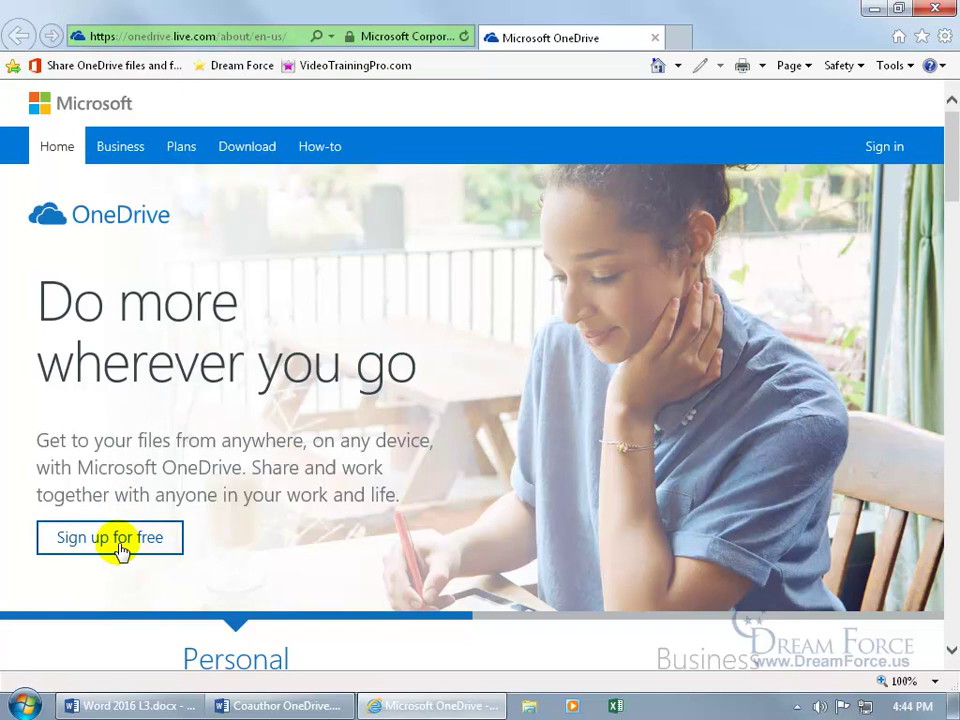
click(118, 547)
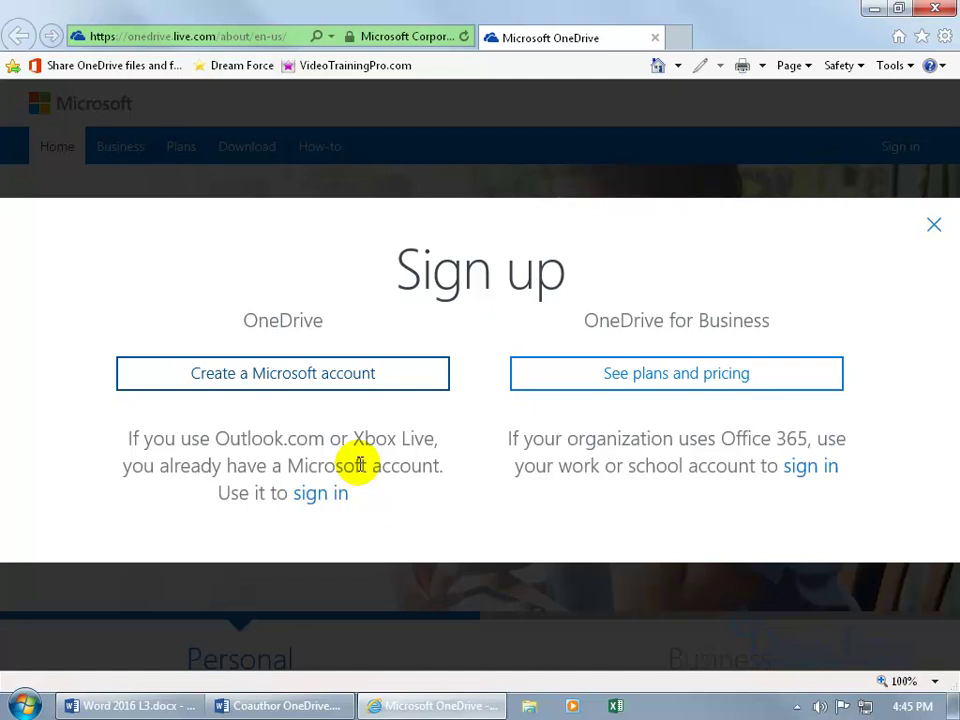
click(321, 375)
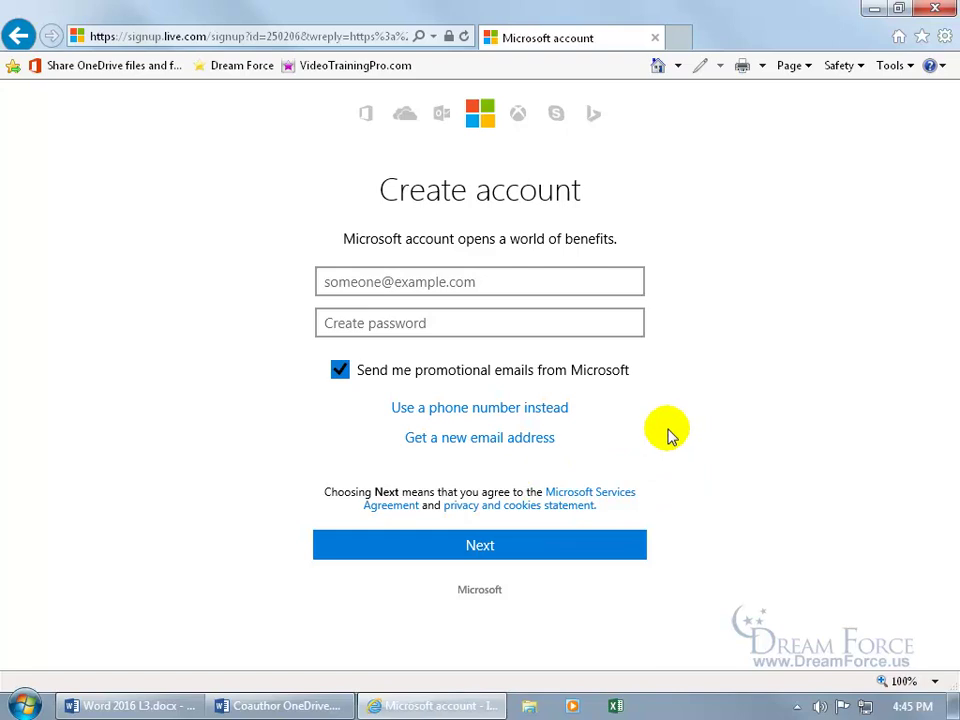
Close Internet Explorer to return to Word's OneDrive save options
click(935, 9)
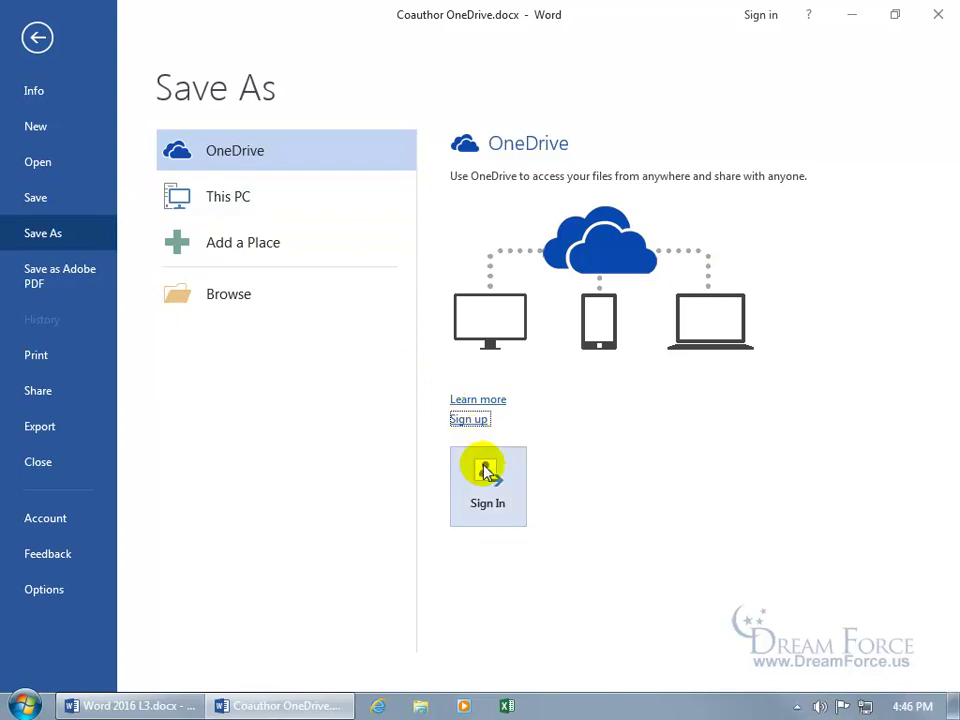
Sign in to Word with the existing Microsoft account's e-mail and password
click(487, 503)
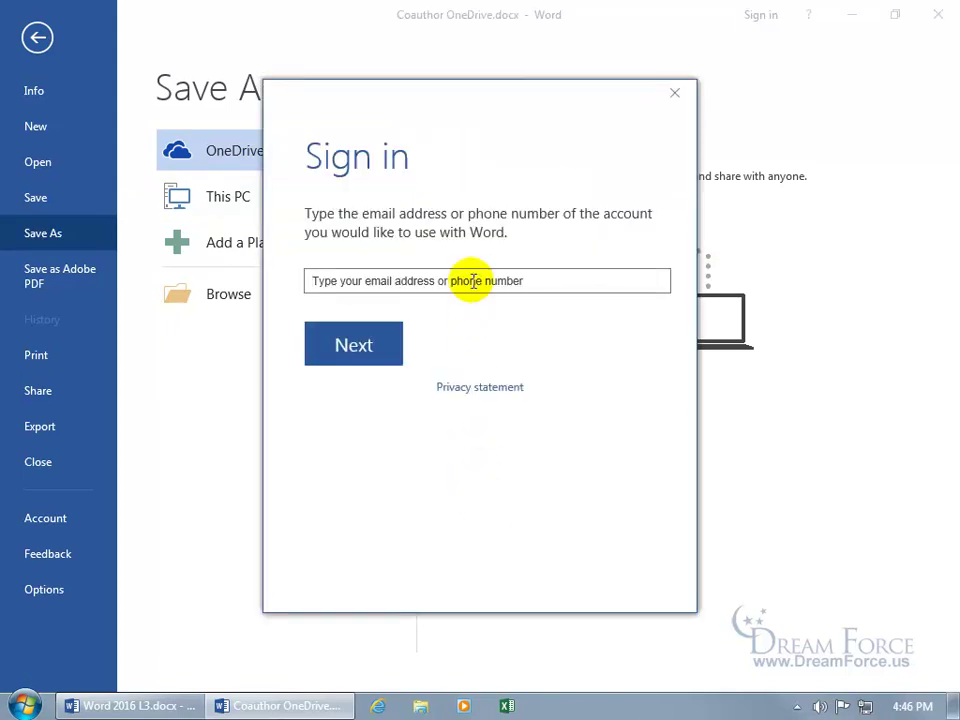
click(471, 280)
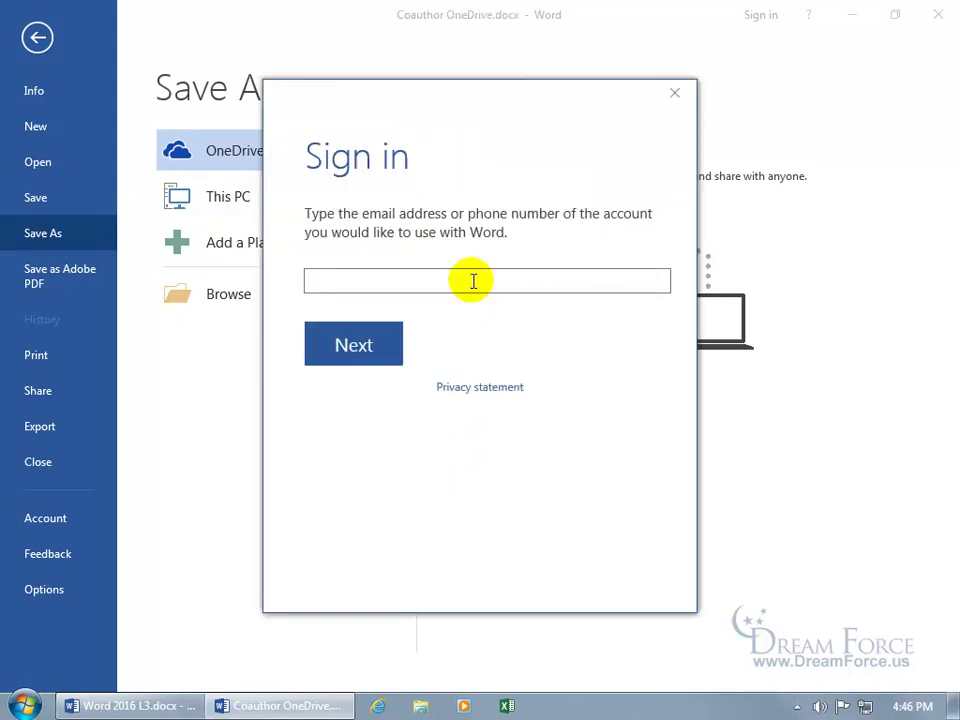
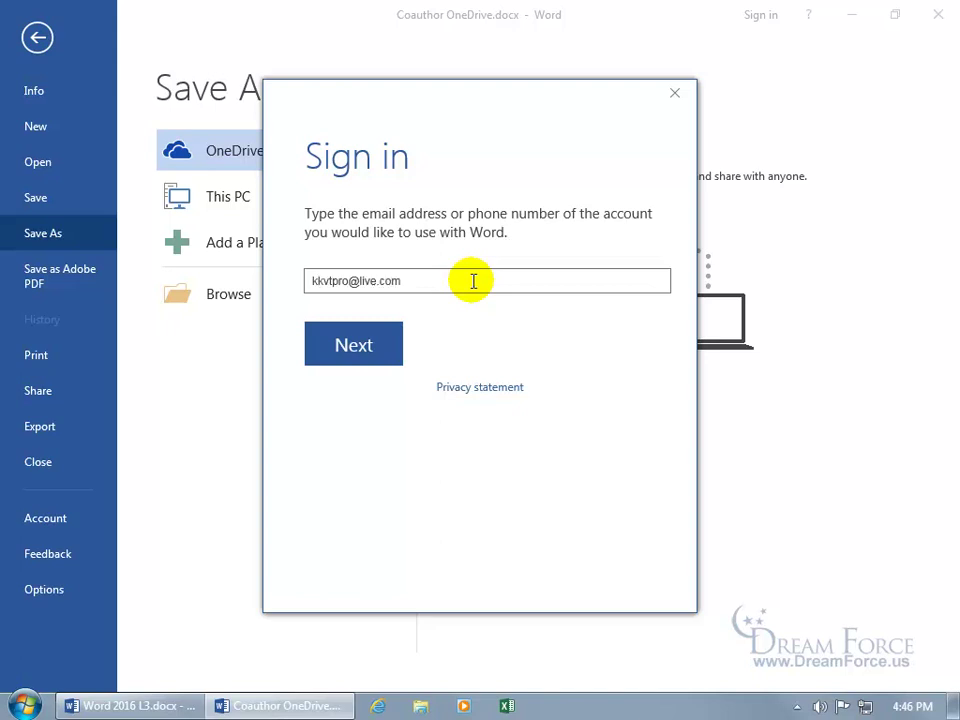
key(Return)
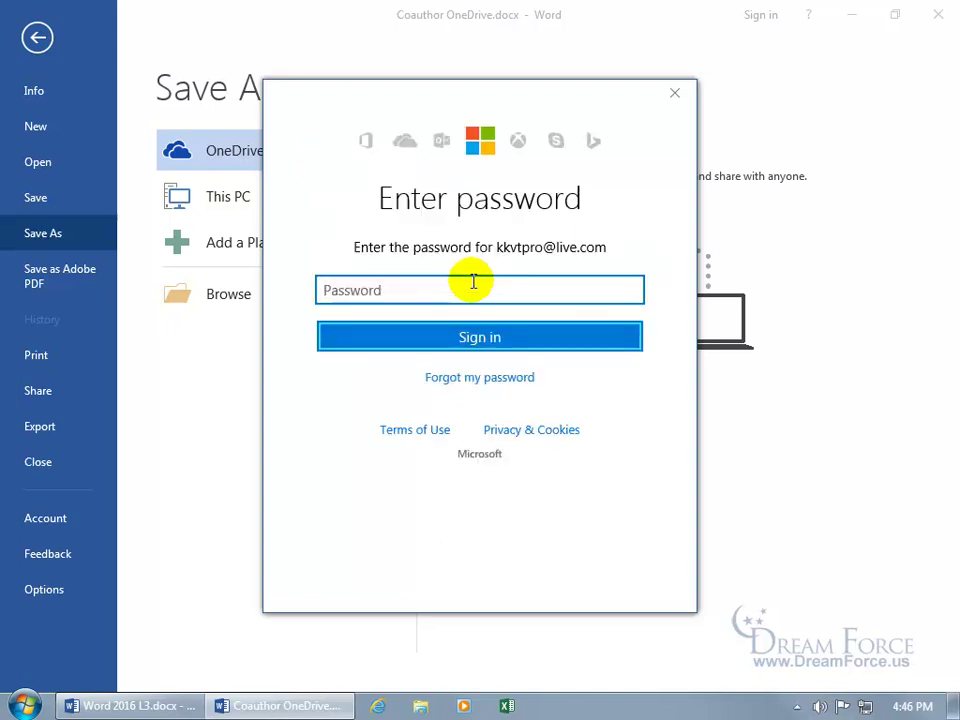
text(**********)
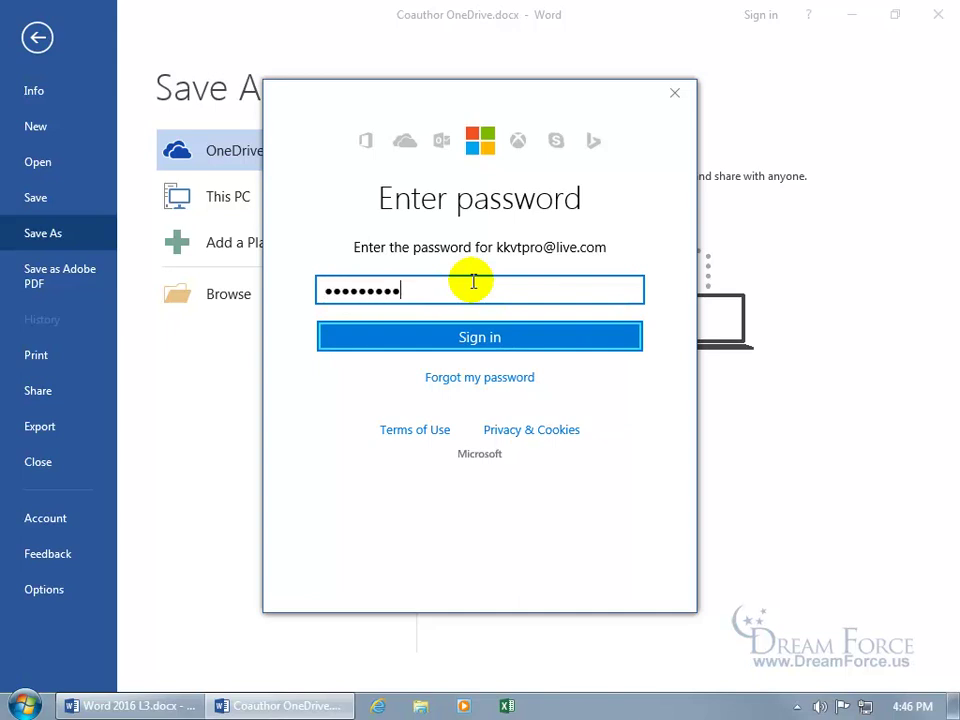
key(Return)
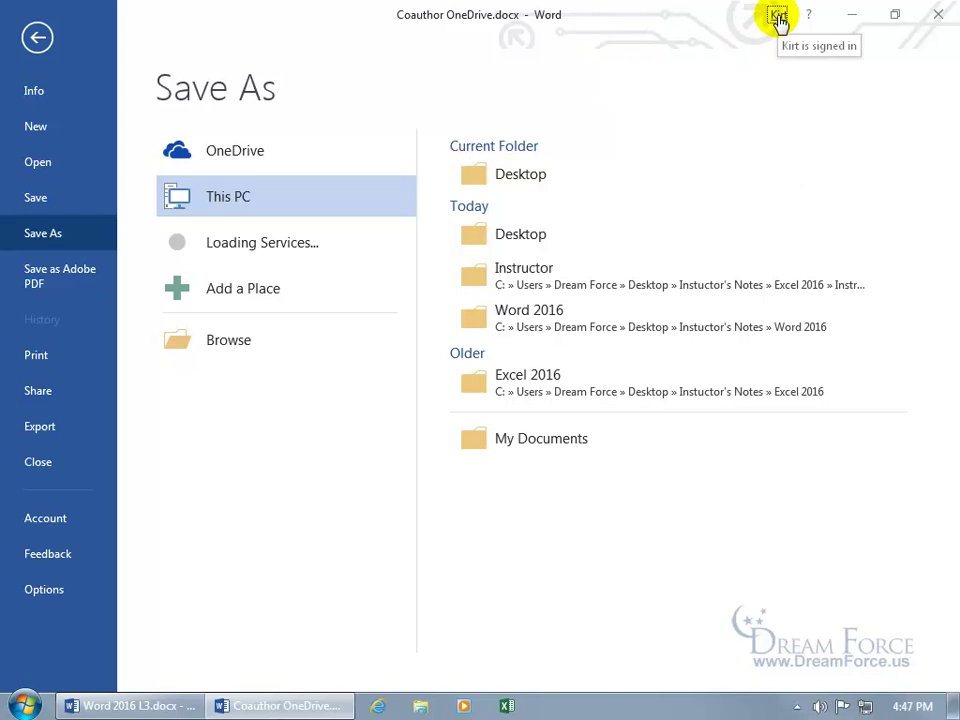
Review the signed-in account settings and OneDrive location, then go back to the poem
click(779, 17)
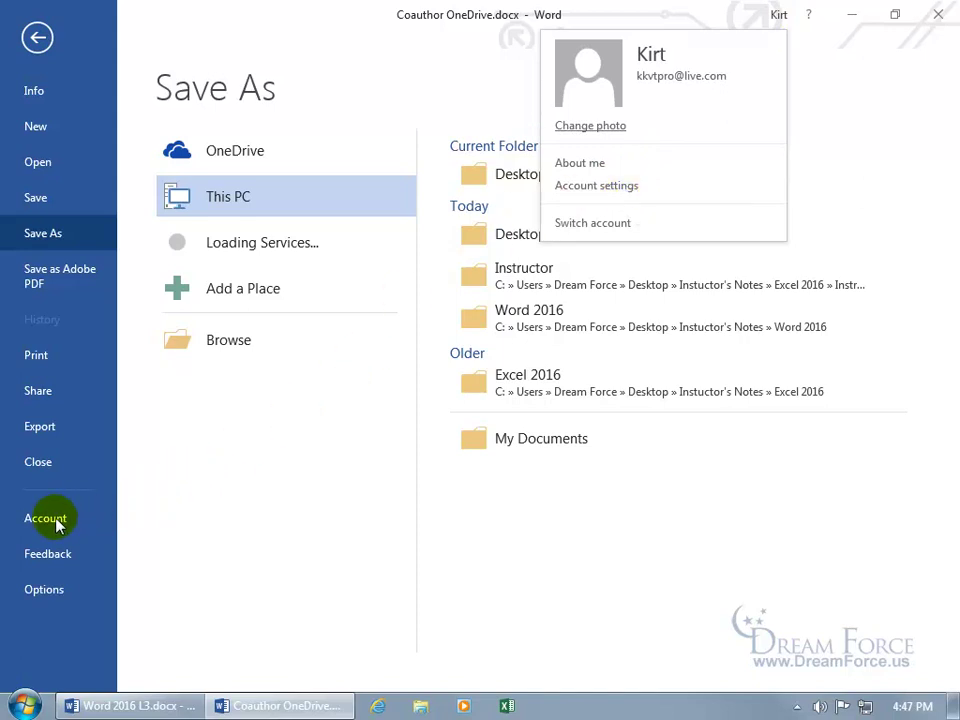
click(628, 188)
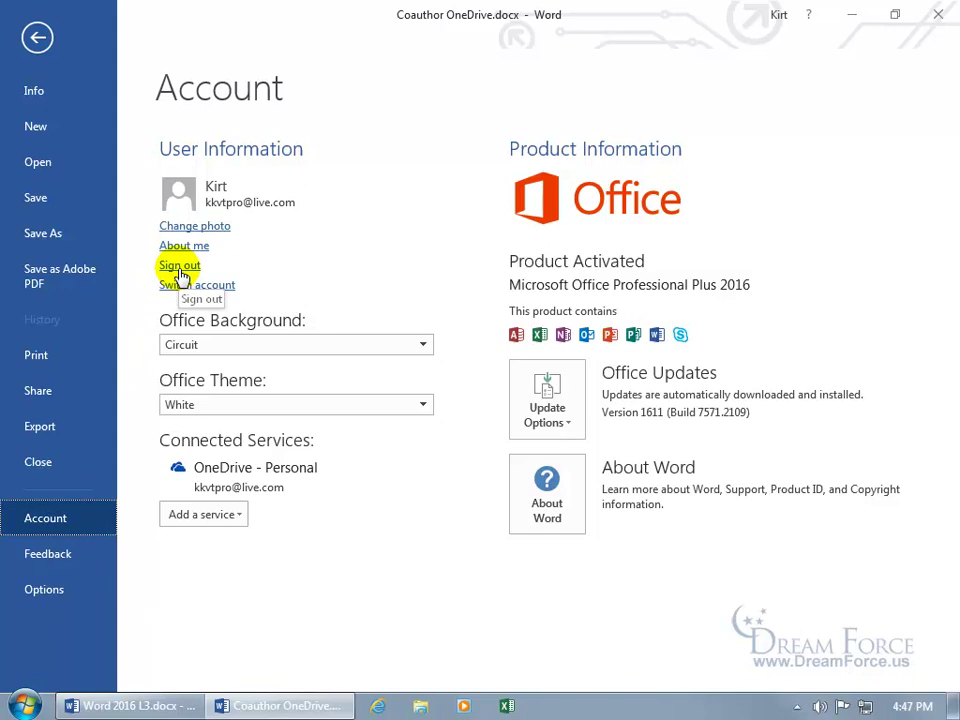
click(59, 234)
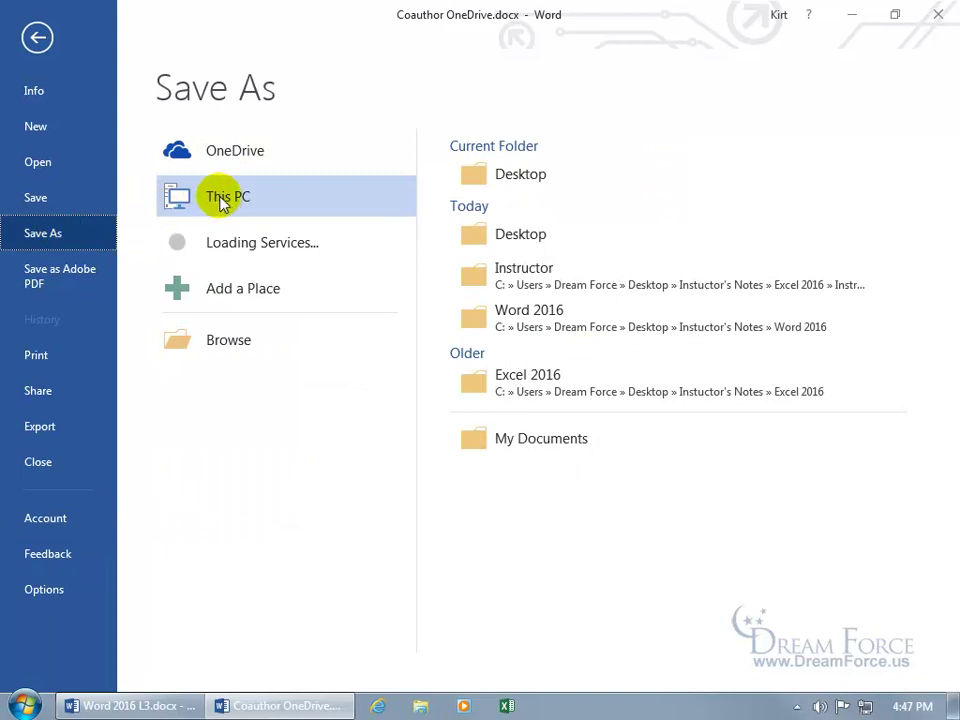
click(238, 158)
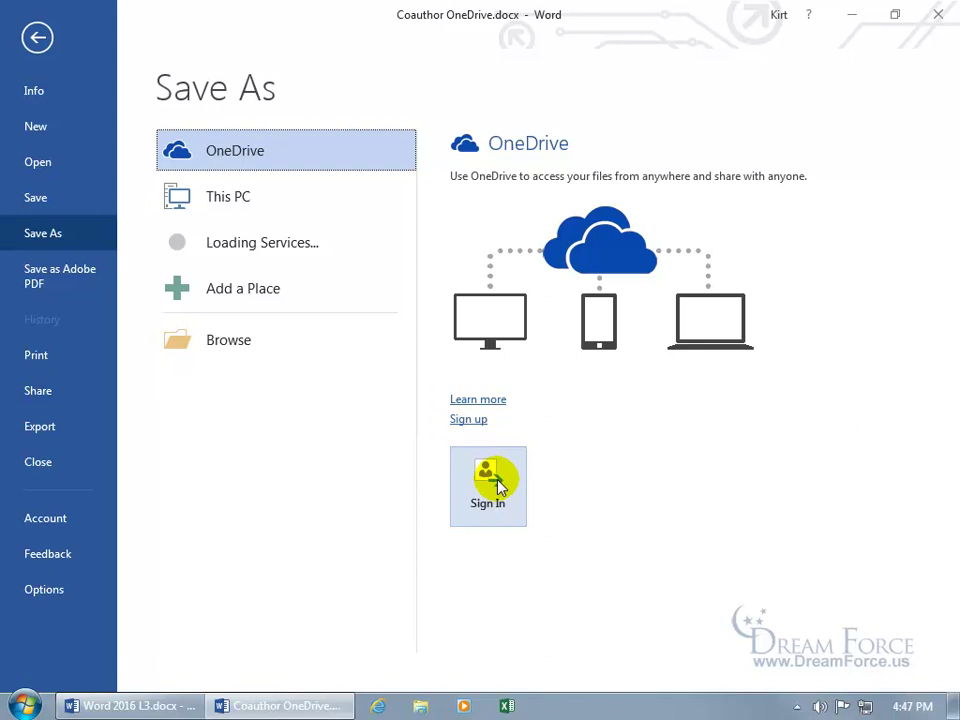
click(40, 38)
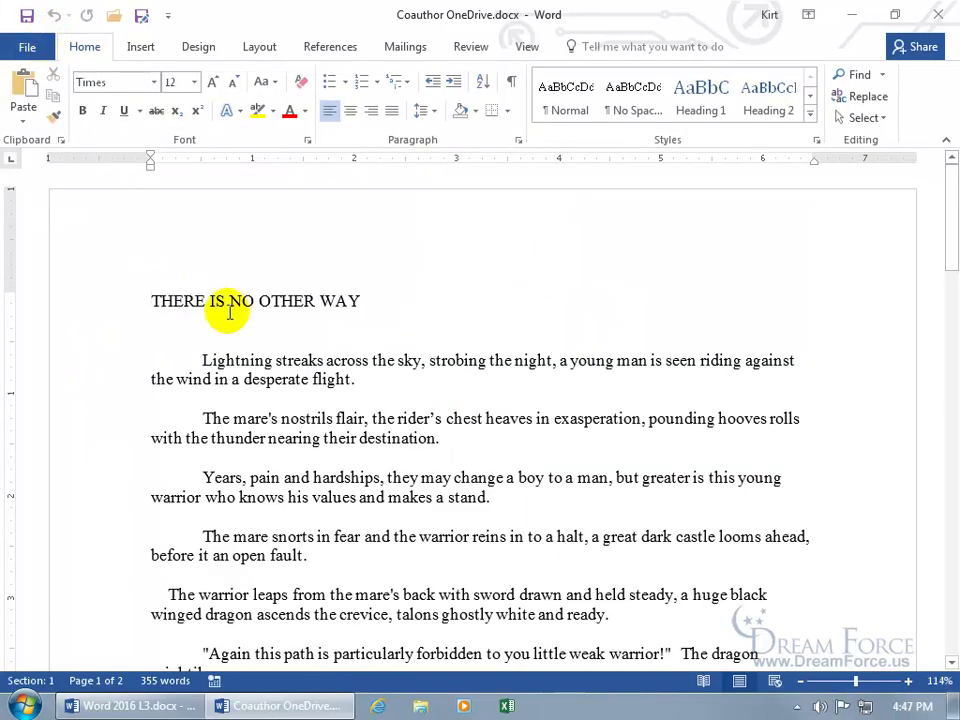
Return to Save As to see the new OneDrive - Personal location
click(30, 47)
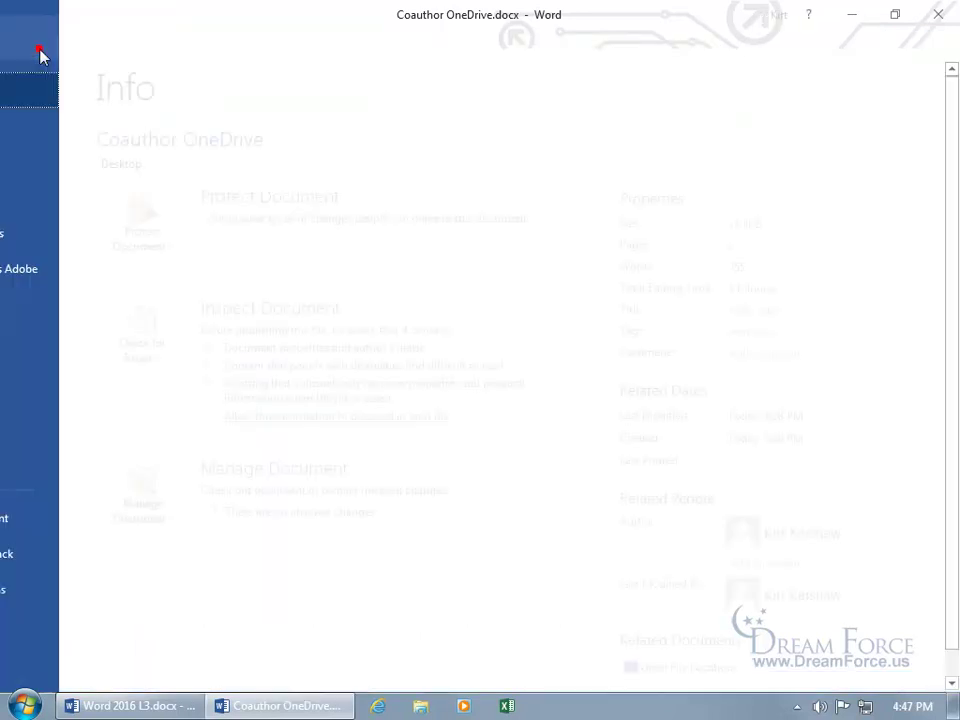
click(55, 236)
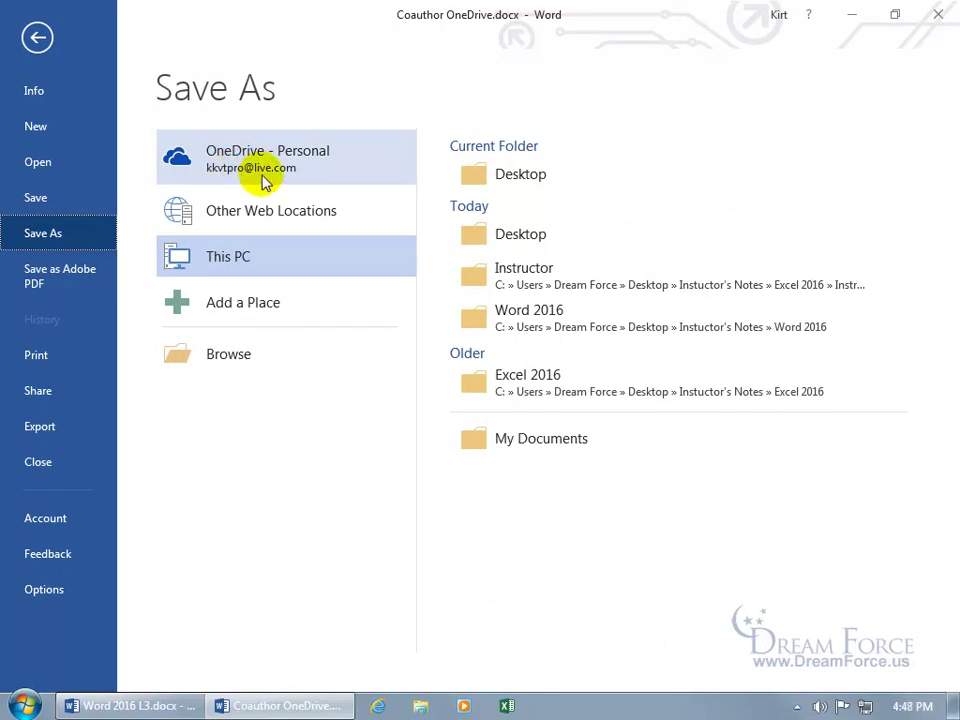
Save the document as 'Poem' in the OneDrive - Personal Documents folder
click(258, 165)
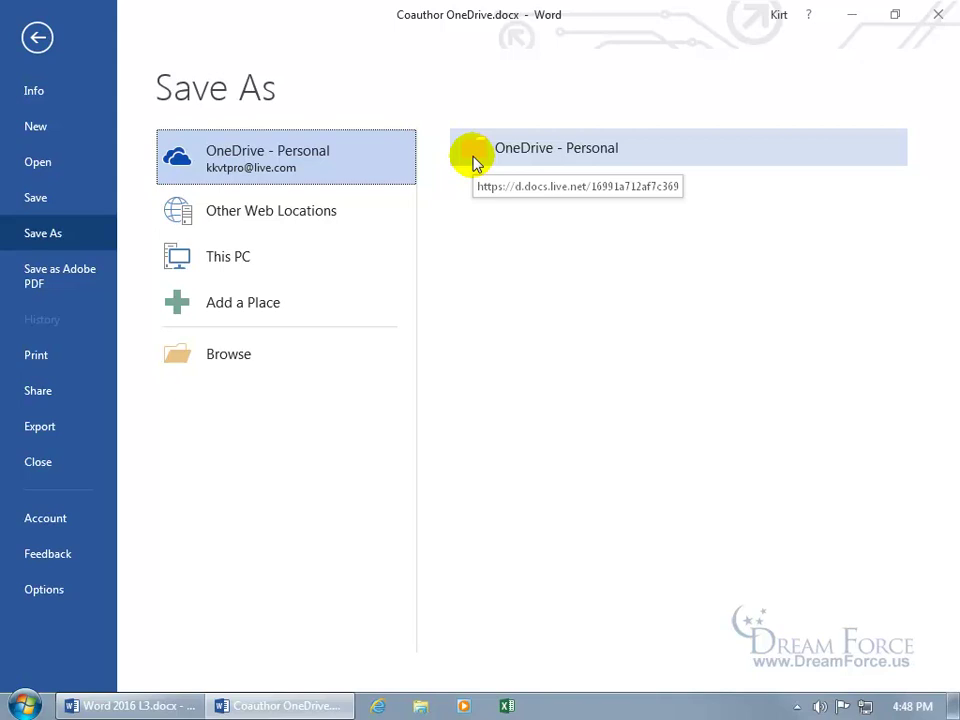
click(489, 154)
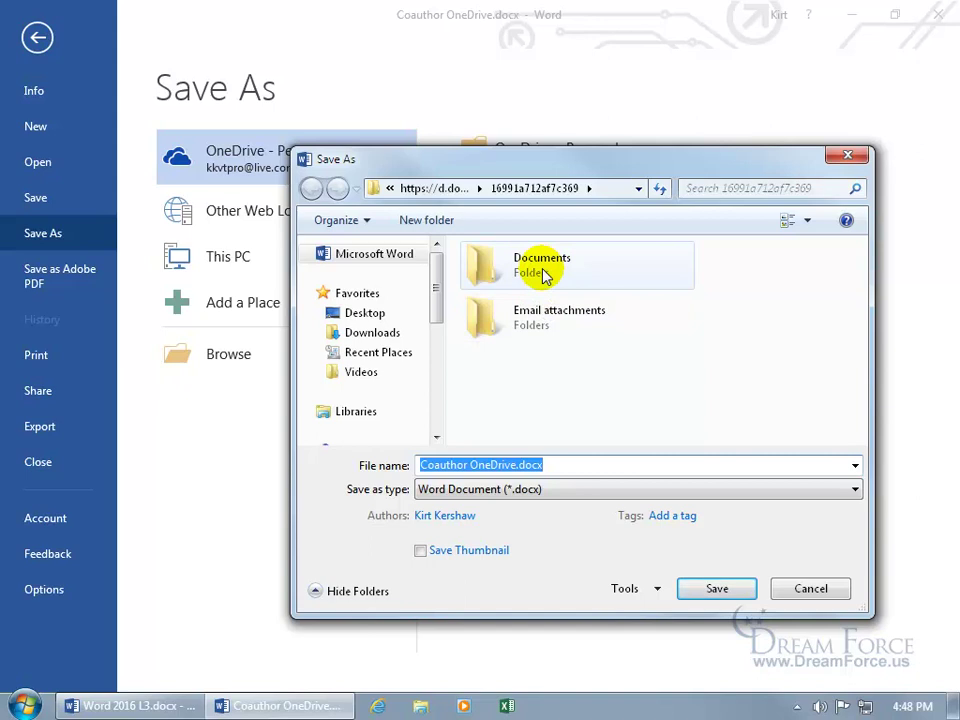
double_click(545, 276)
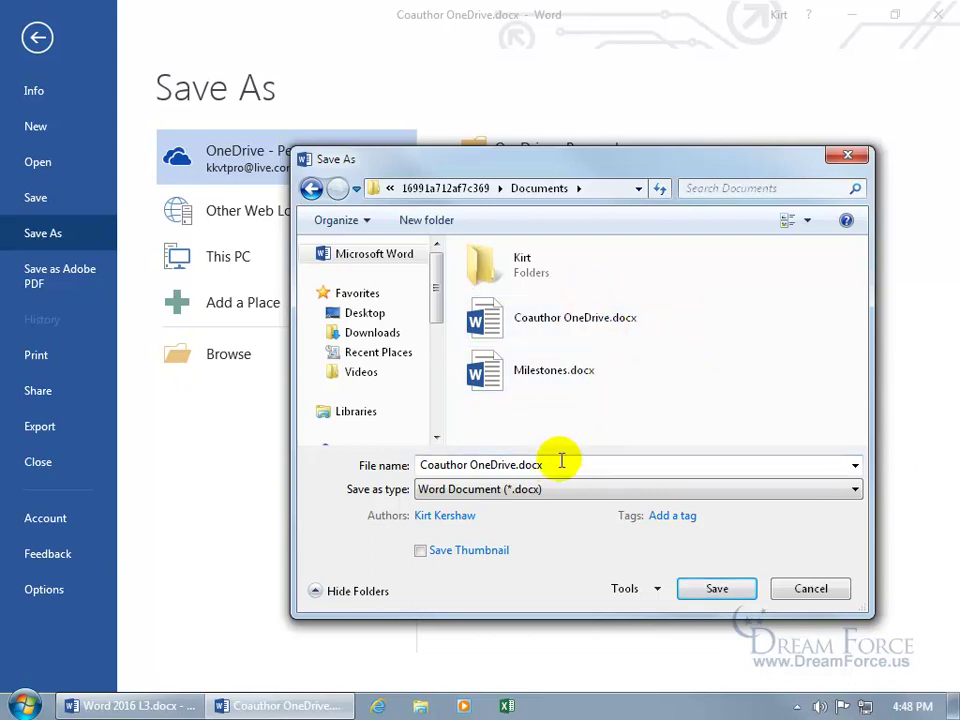
click(559, 460)
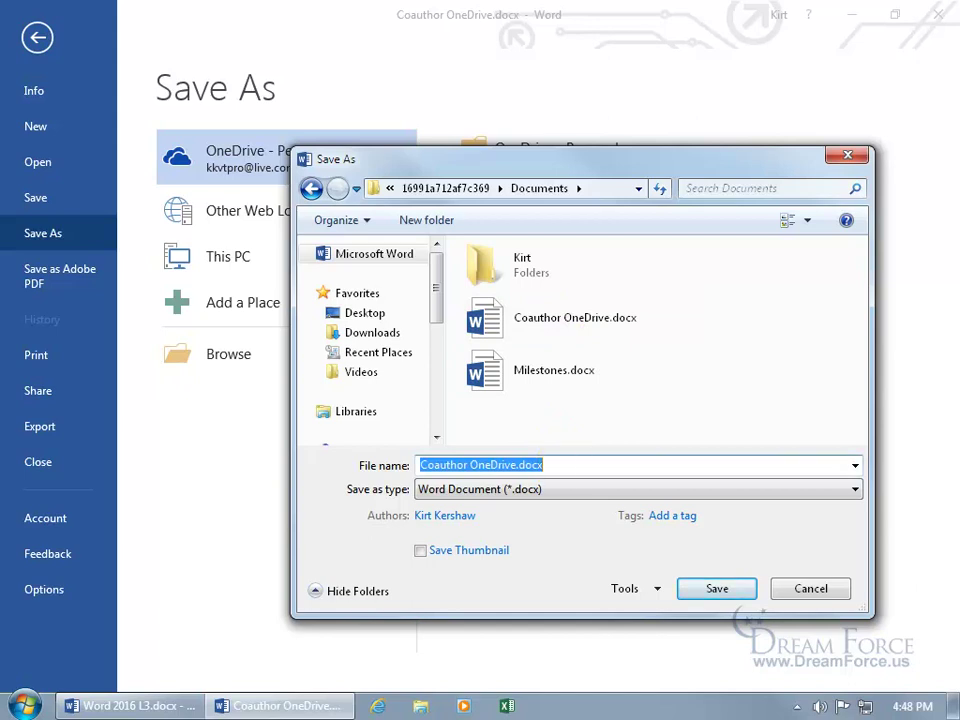
text(Poem)
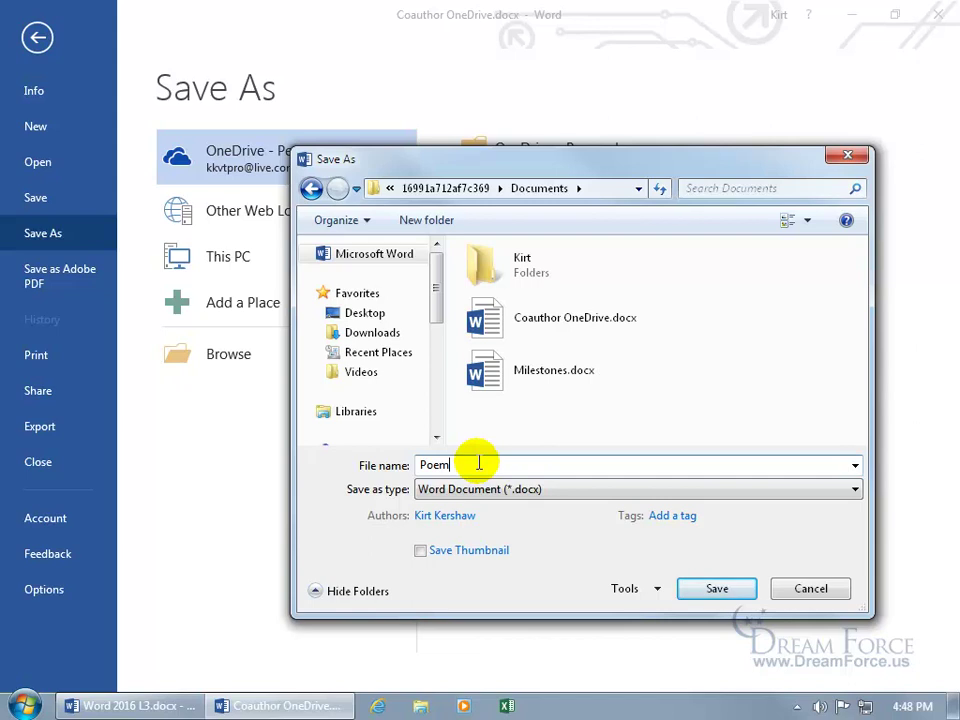
click(714, 592)
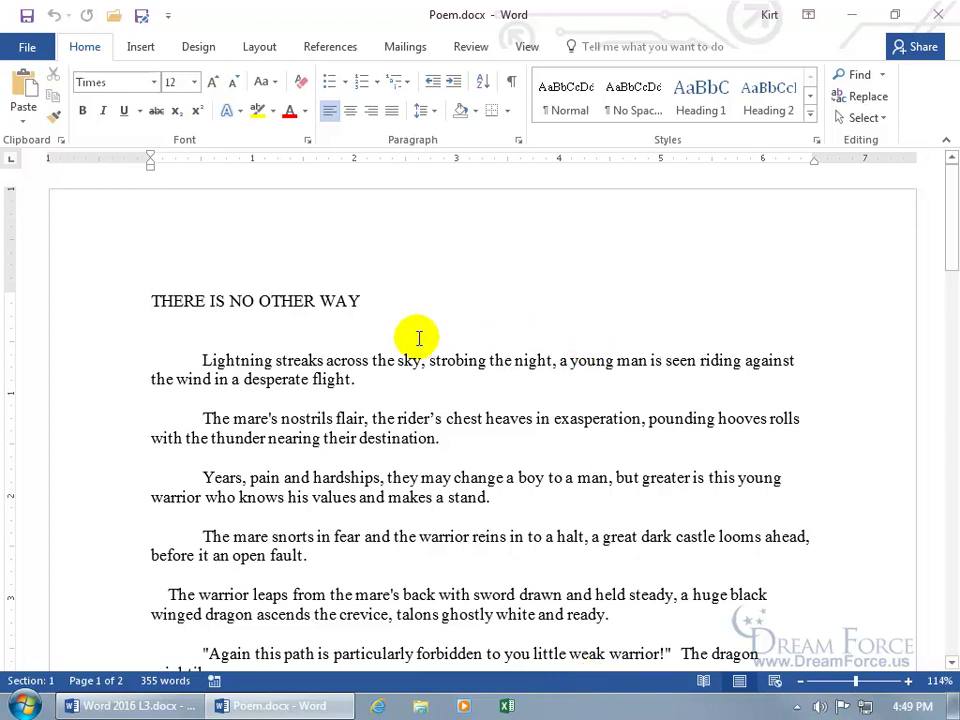
Add '!' to the end of the title THERE IS NO OTHER WAY and save
click(394, 302)
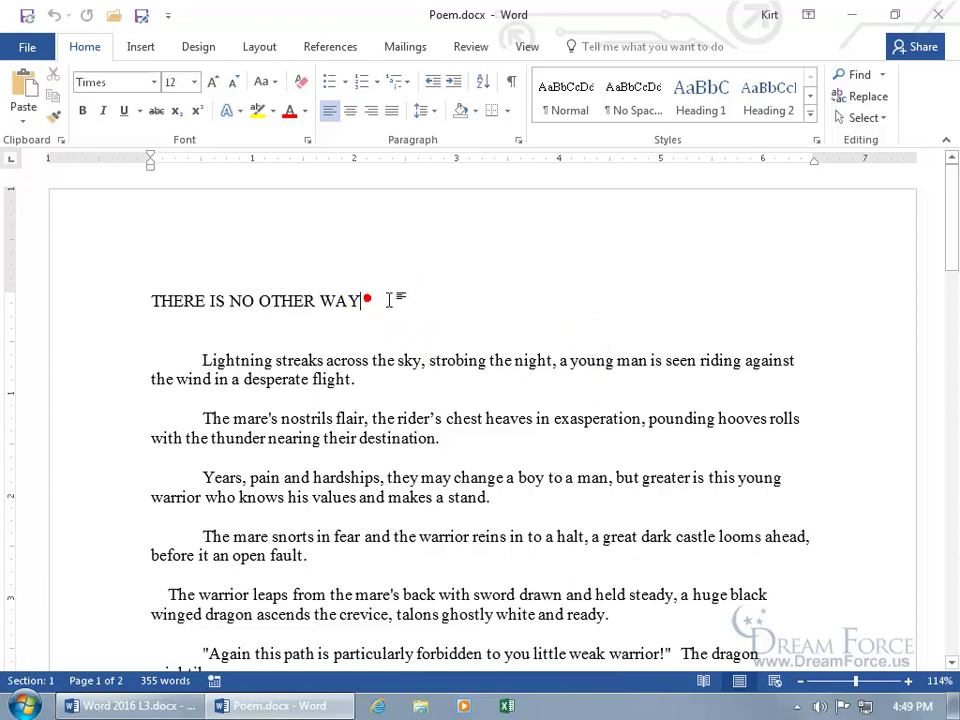
text(!)
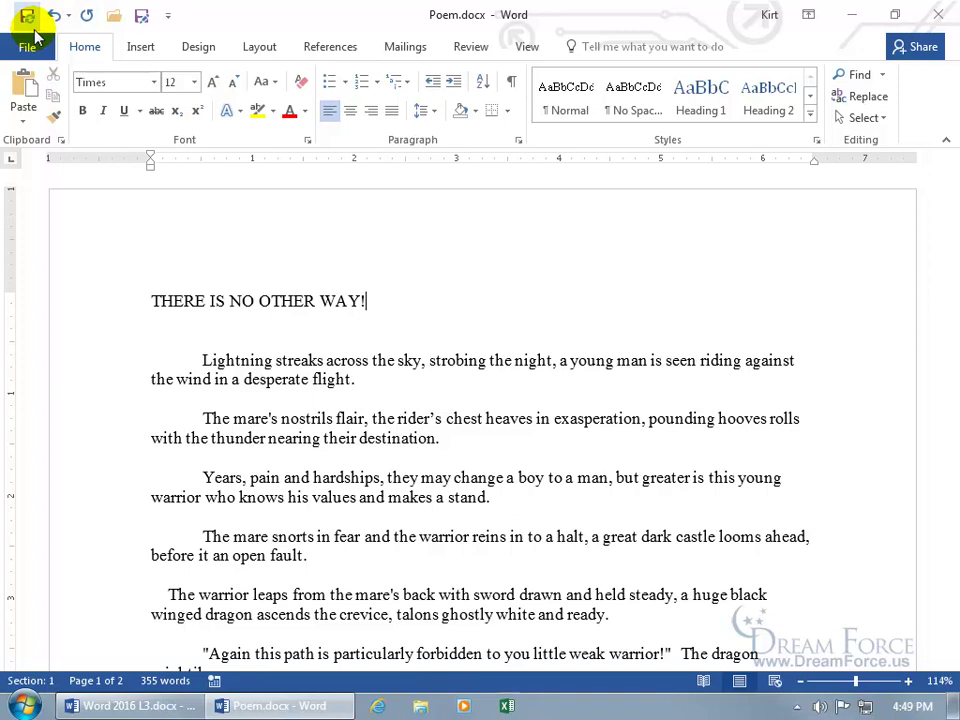
click(34, 23)
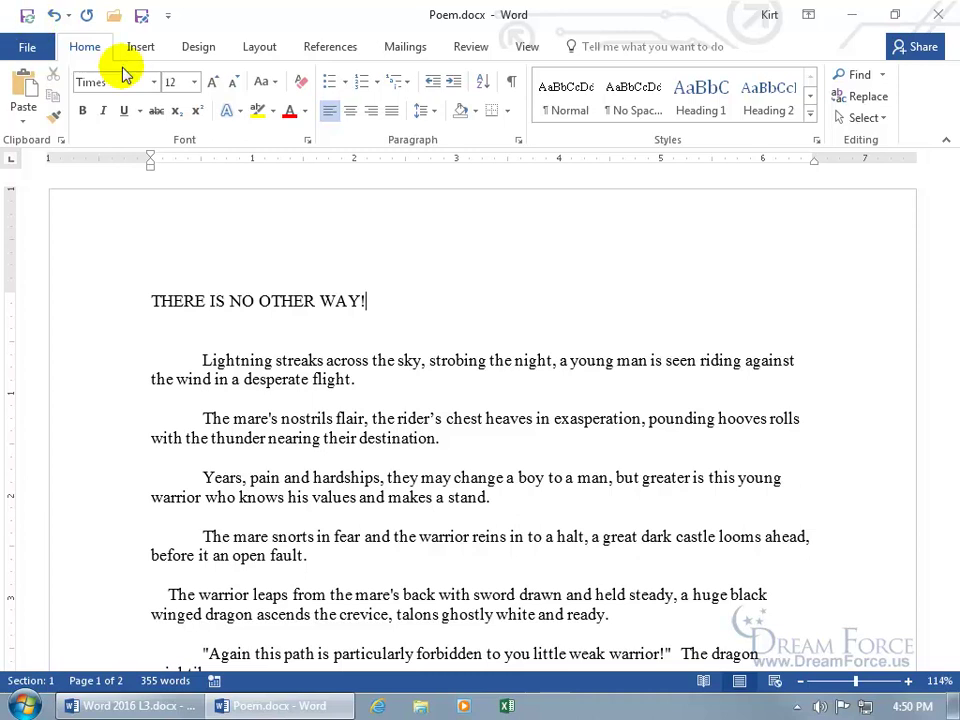
Open the Share pane and the Global Address List beside Invite people
click(917, 55)
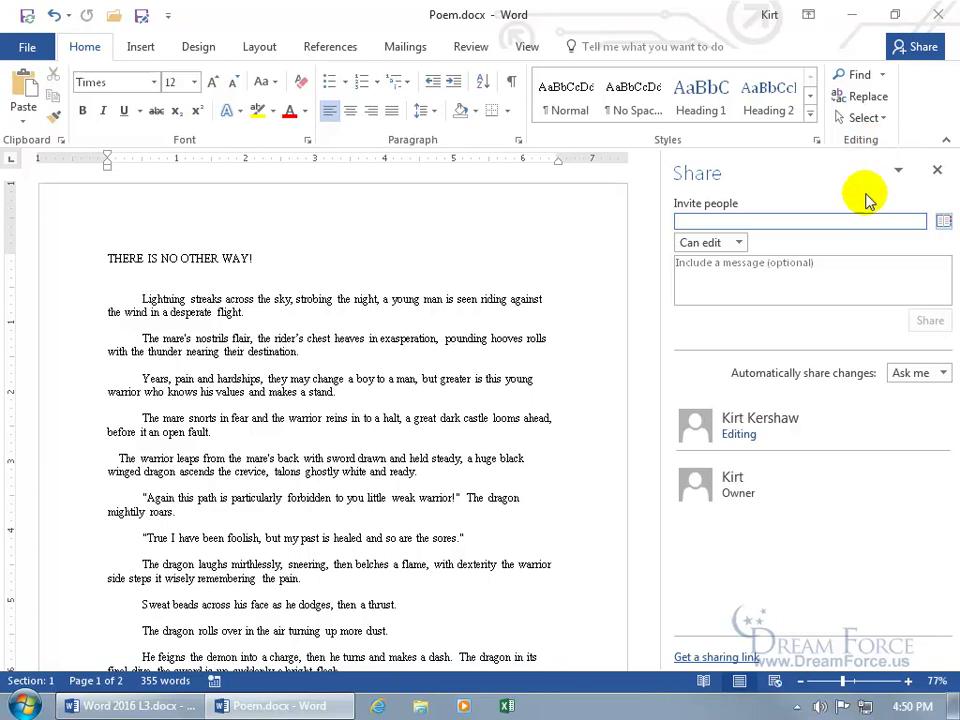
mouse_move(846, 476)
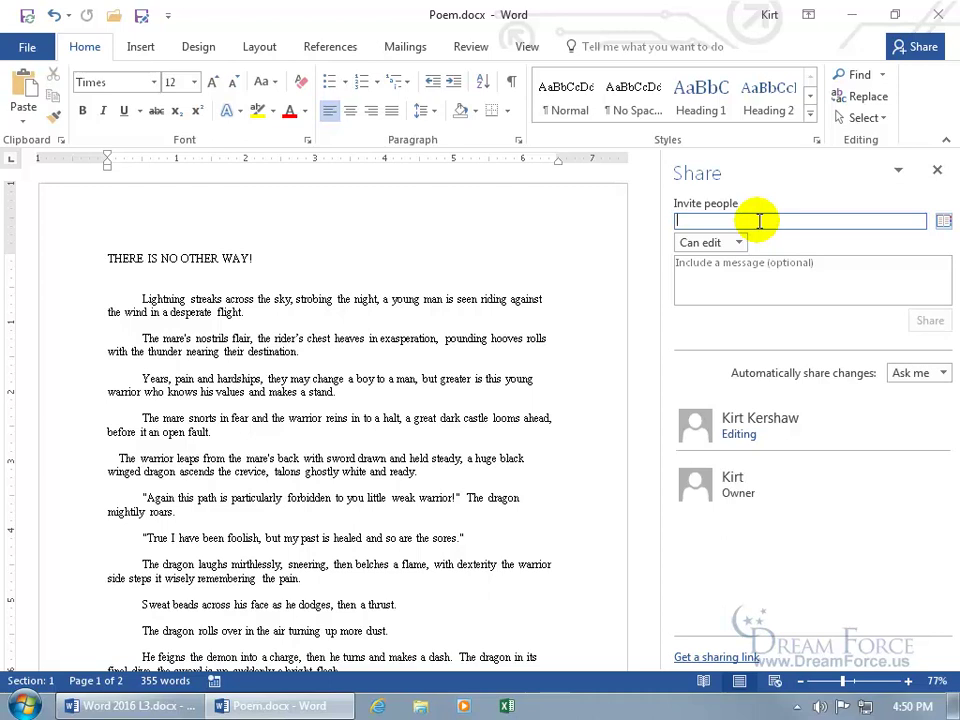
click(943, 221)
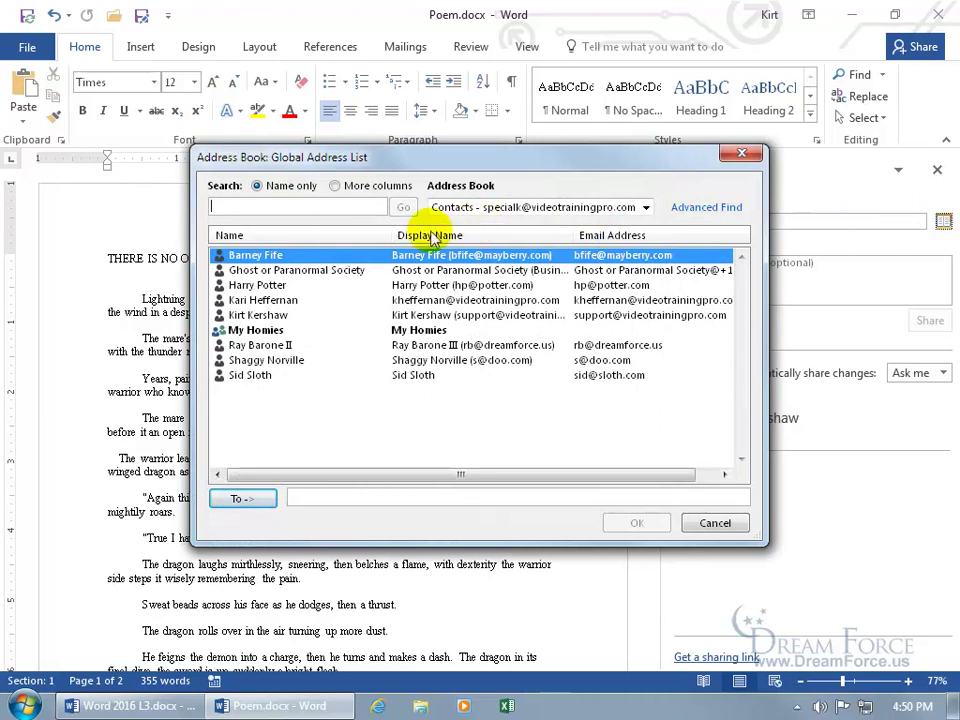
Add the colleague from the address book as a recipient and confirm, set to Can edit
click(285, 302)
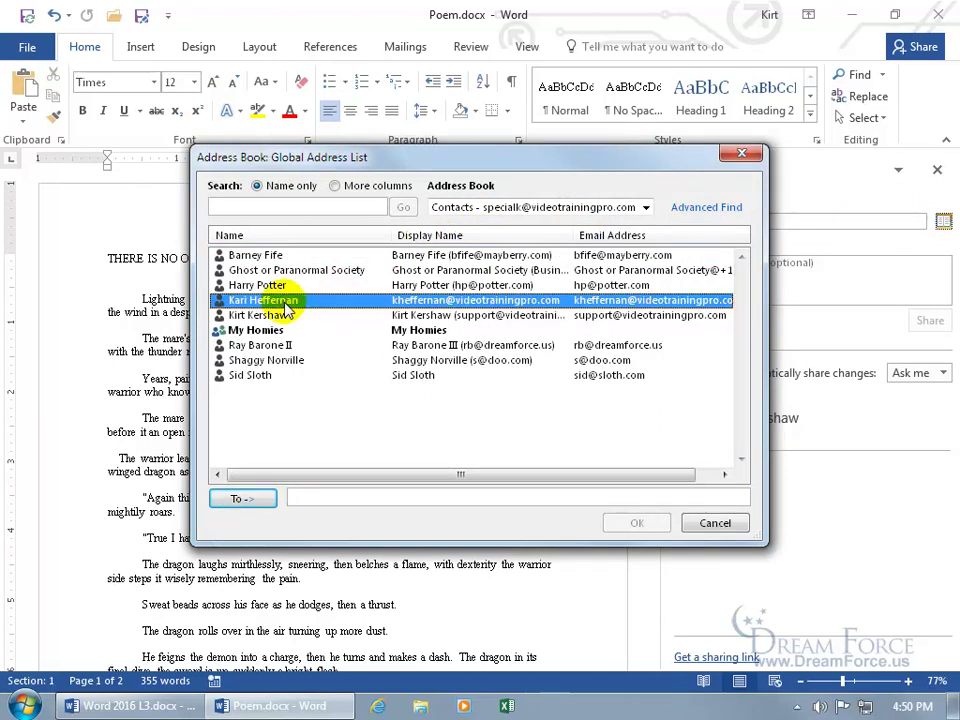
double_click(285, 300)
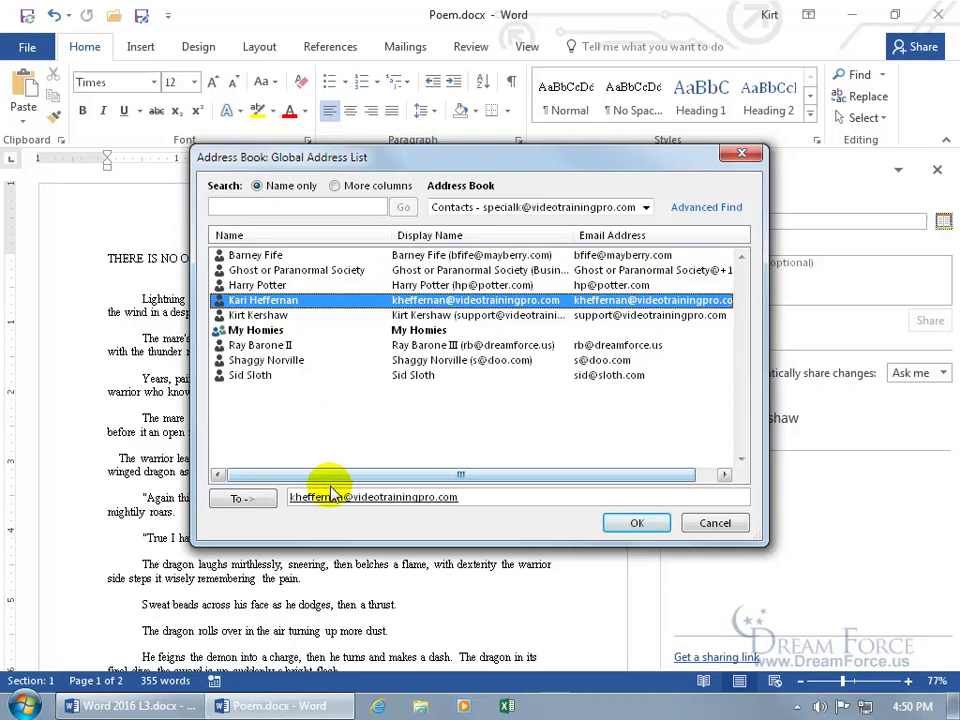
click(652, 526)
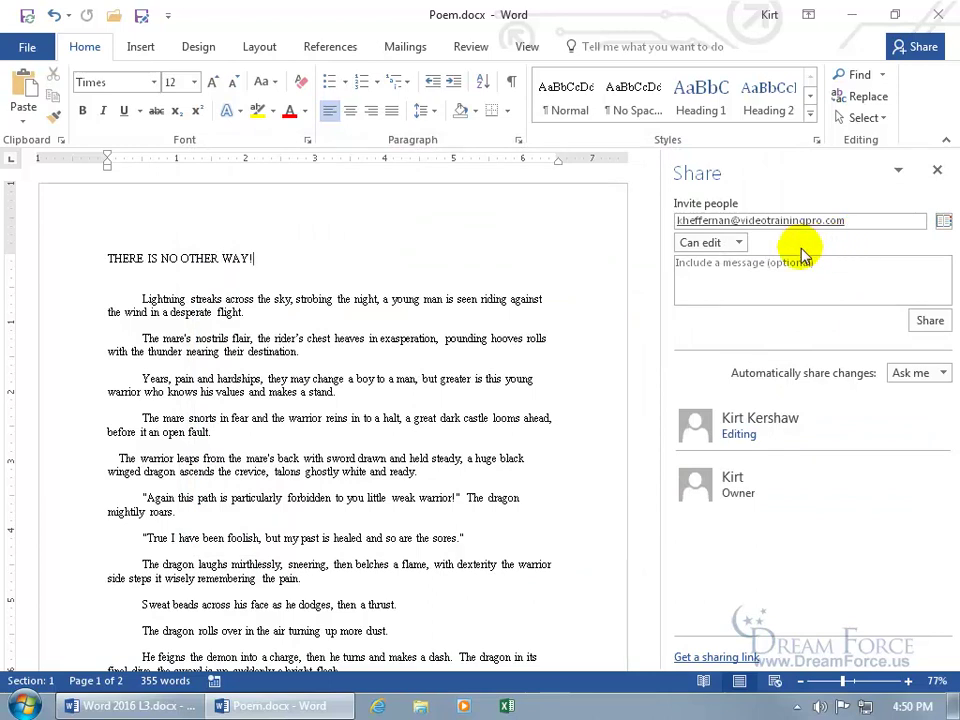
Keep Can edit permission and add the message 'Please take a gander and update my poem with any brilliant suggestions you have :)'
click(741, 244)
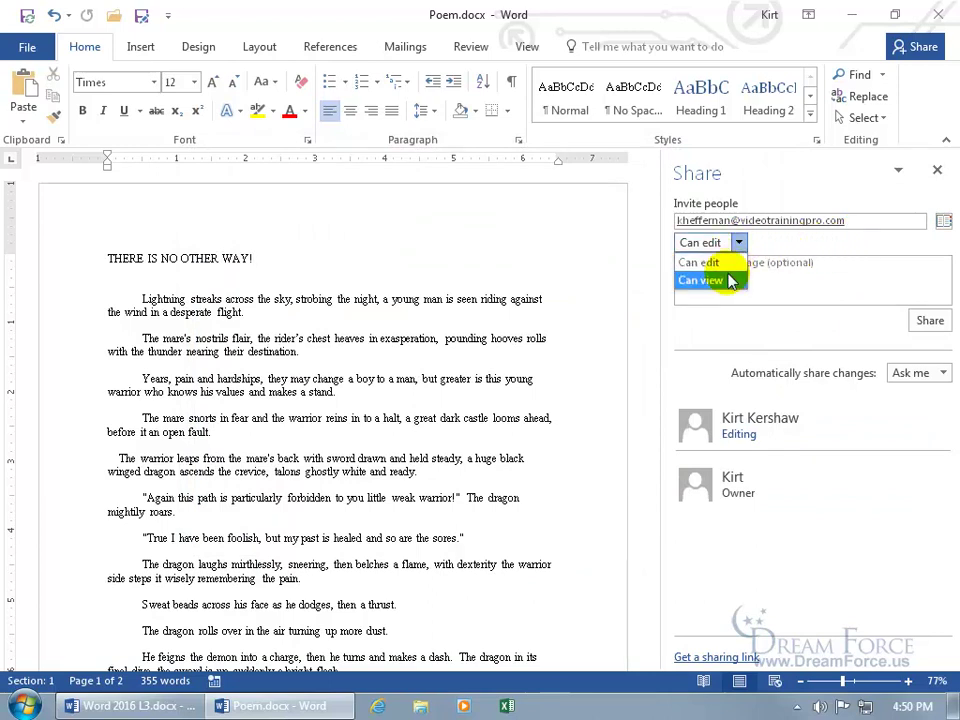
click(726, 263)
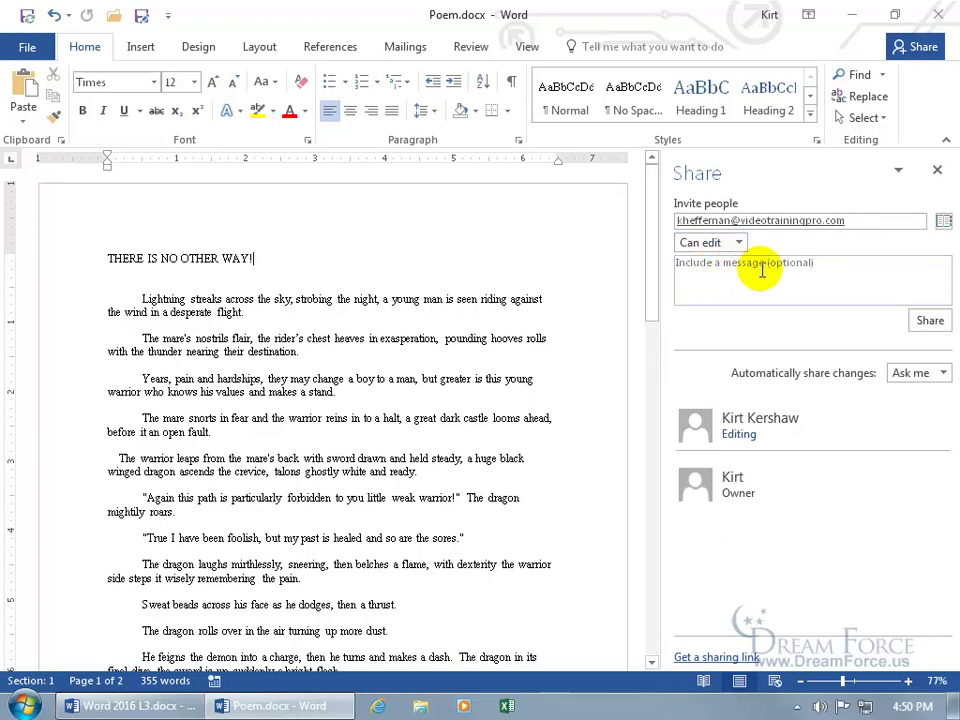
click(747, 266)
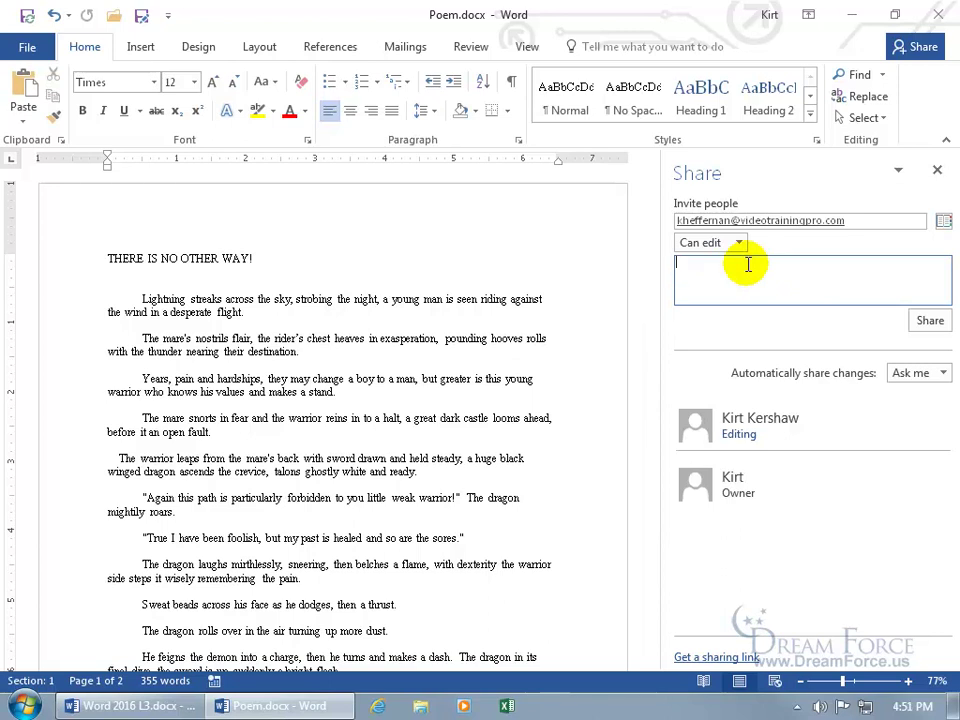
text(Please take a gander and update my poem with any )
text(brilliant suggestions you have :))
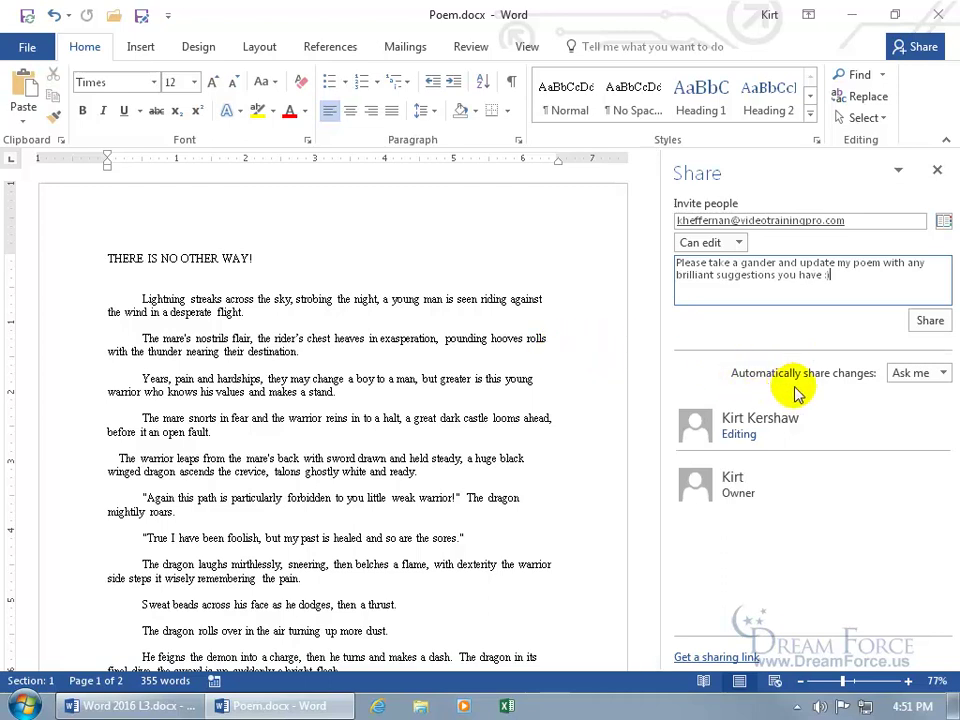
Leave automatic change sharing on Ask me and send the invitation
click(942, 373)
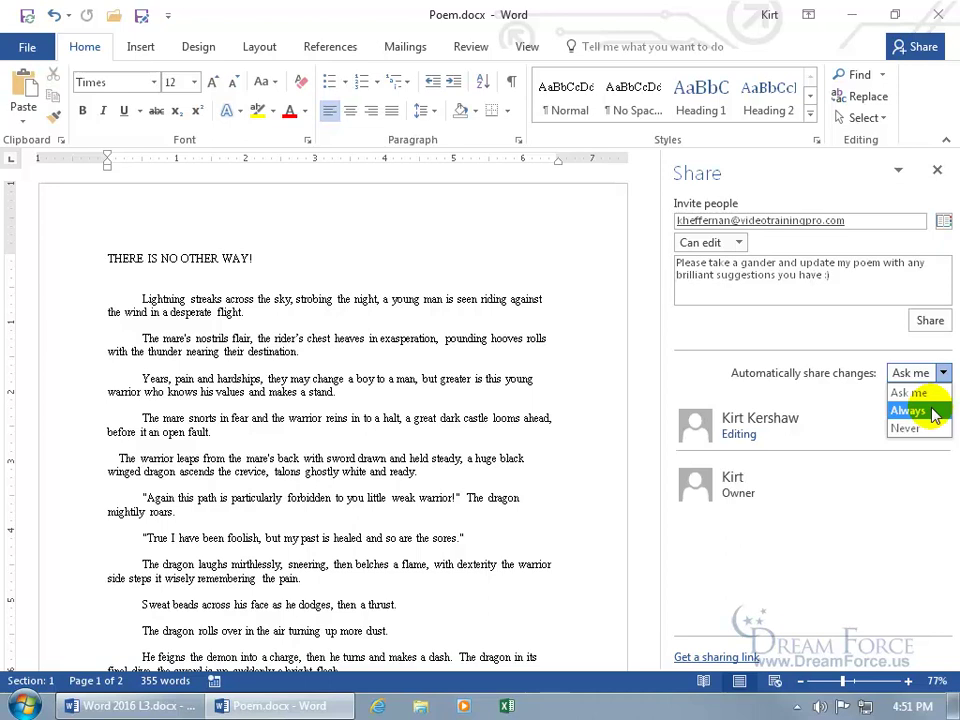
click(851, 377)
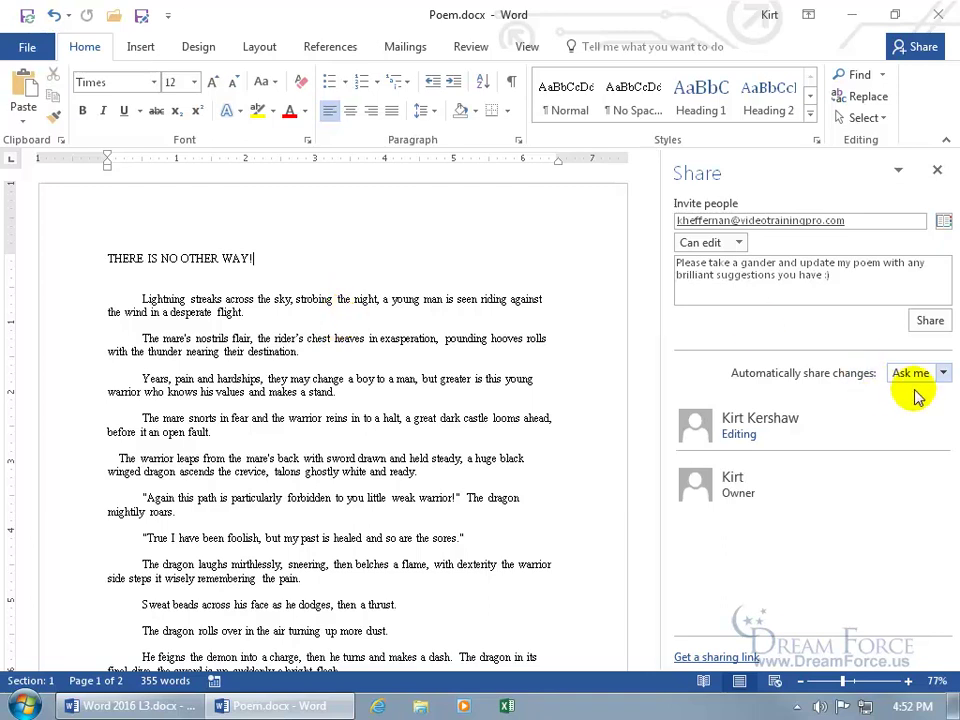
click(930, 320)
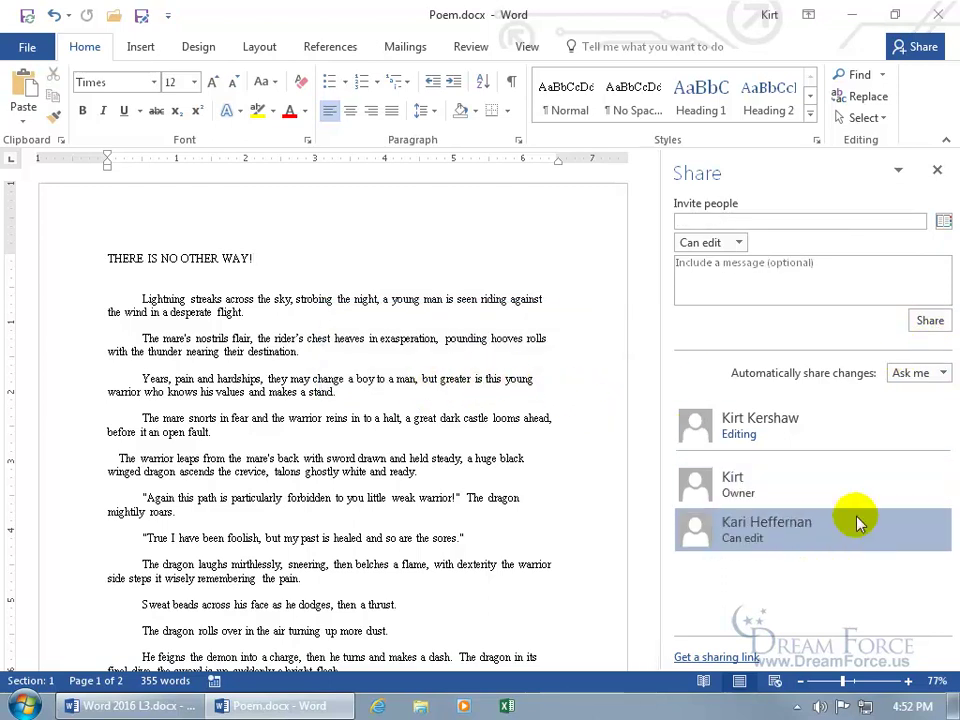
Check the invited contact's options in the Share pane list, leaving their Can edit access unchanged
mouse_move(858, 522)
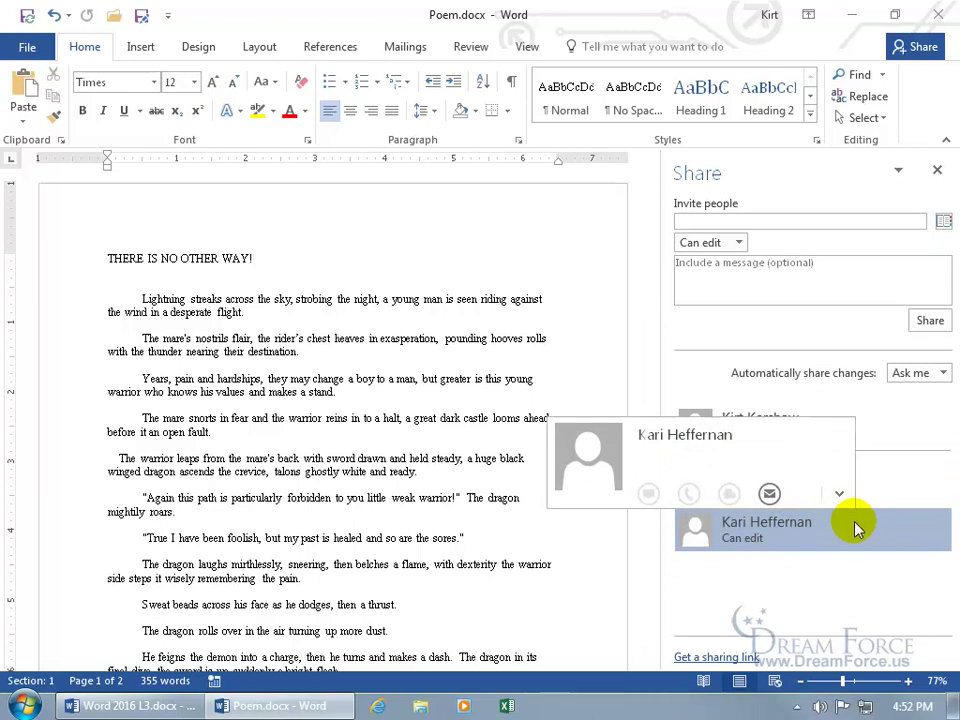
right_click(851, 527)
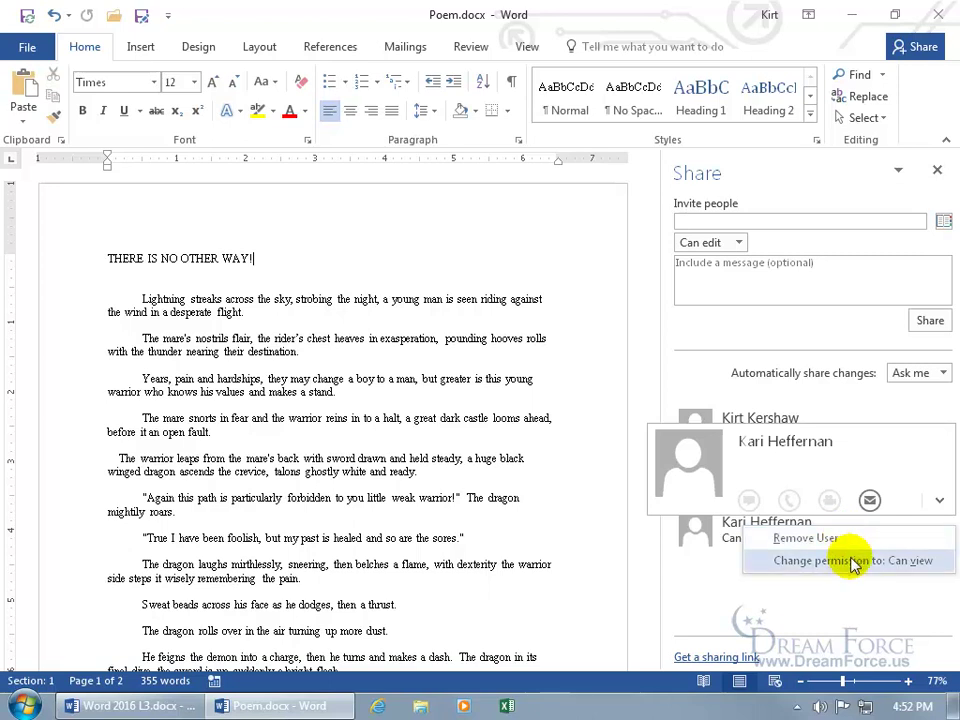
click(810, 598)
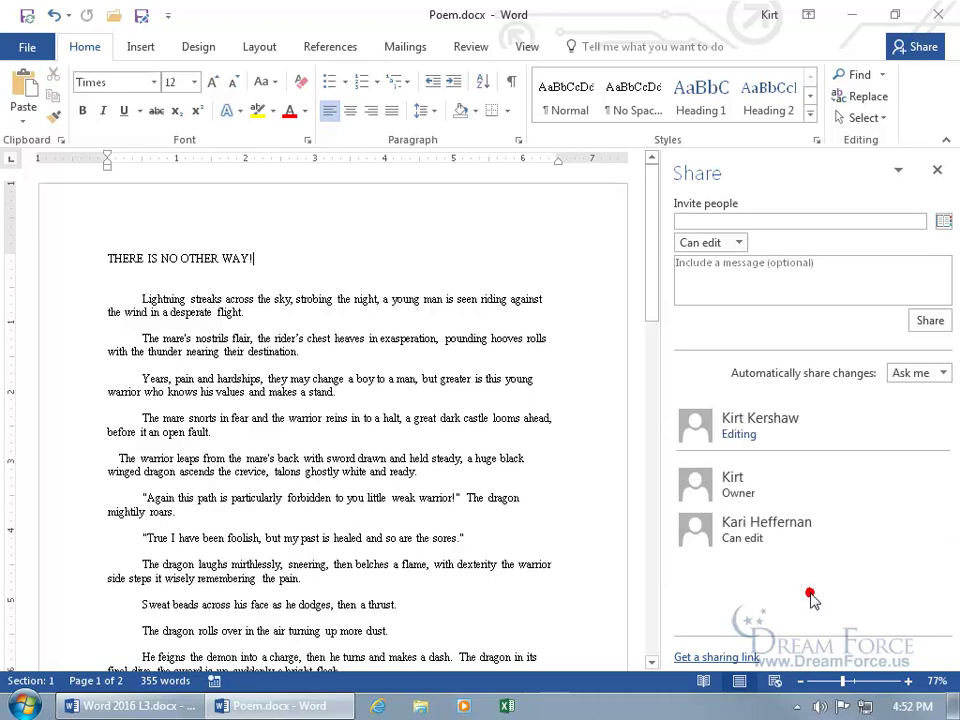
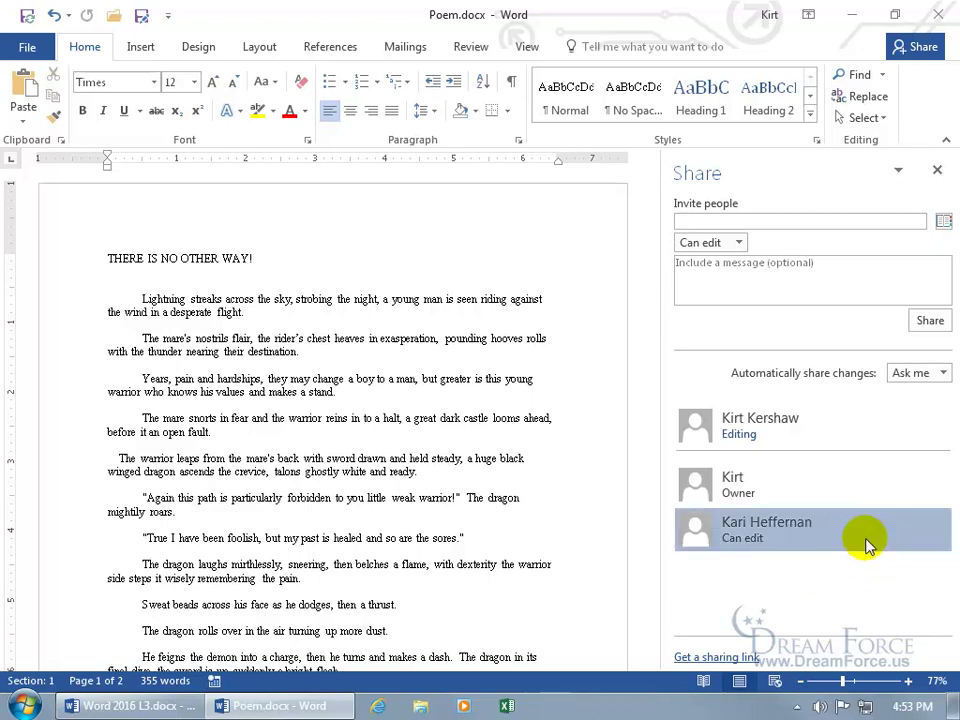
Wait in the Share pane for the co-author to edit in real time and the auto-share prompt to appear
mouse_move(857, 542)
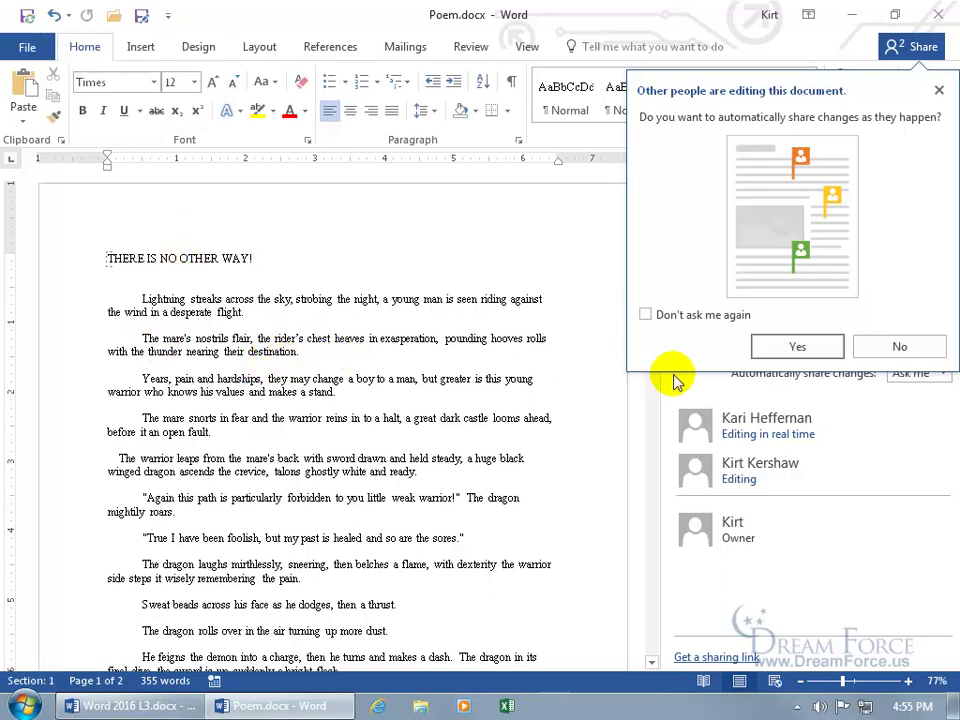
Accept sharing changes automatically, move to the end of the title line, and close the Share pane
click(792, 348)
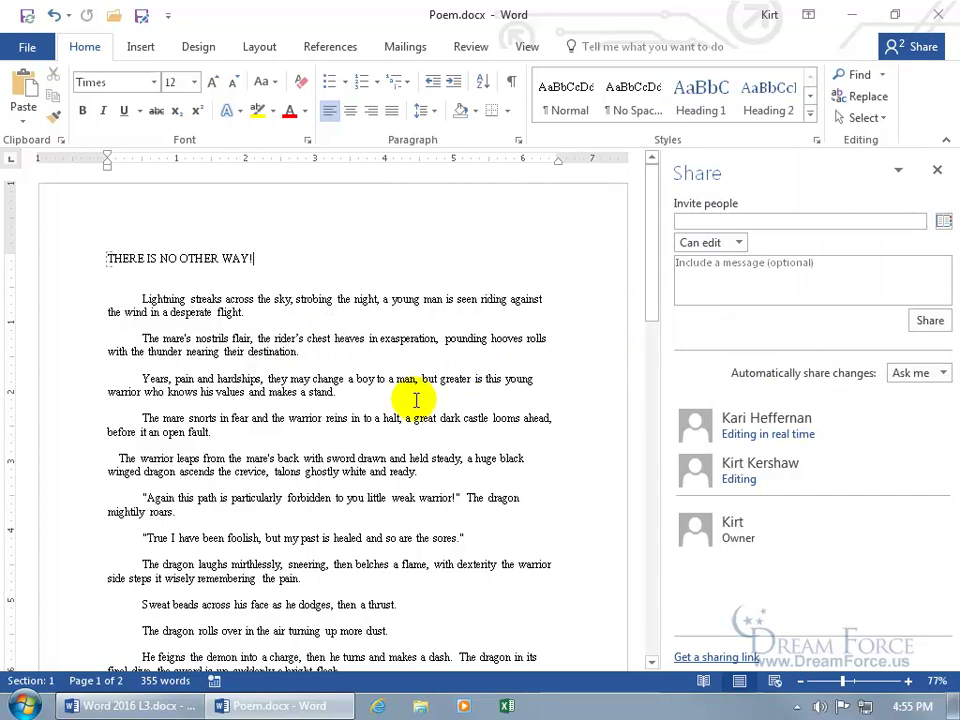
key(End)
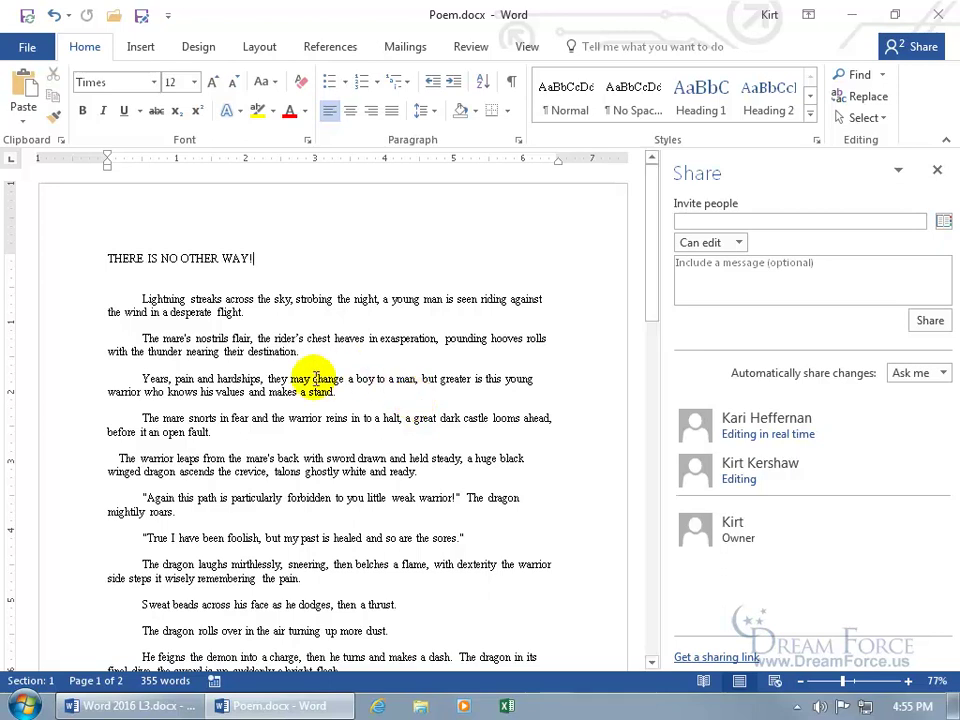
mouse_move(748, 440)
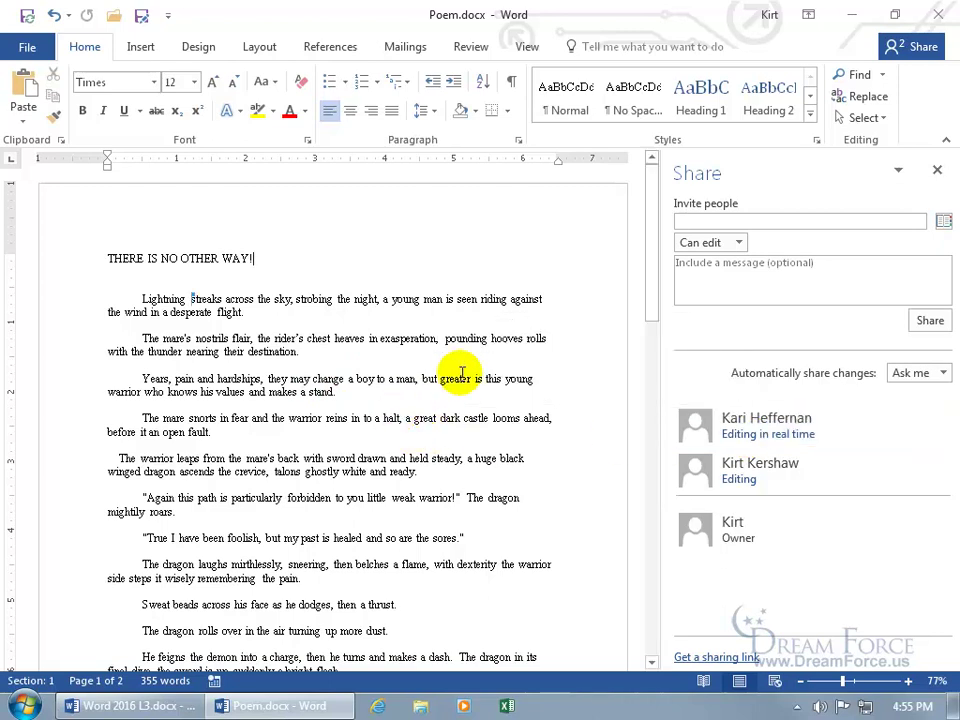
click(937, 170)
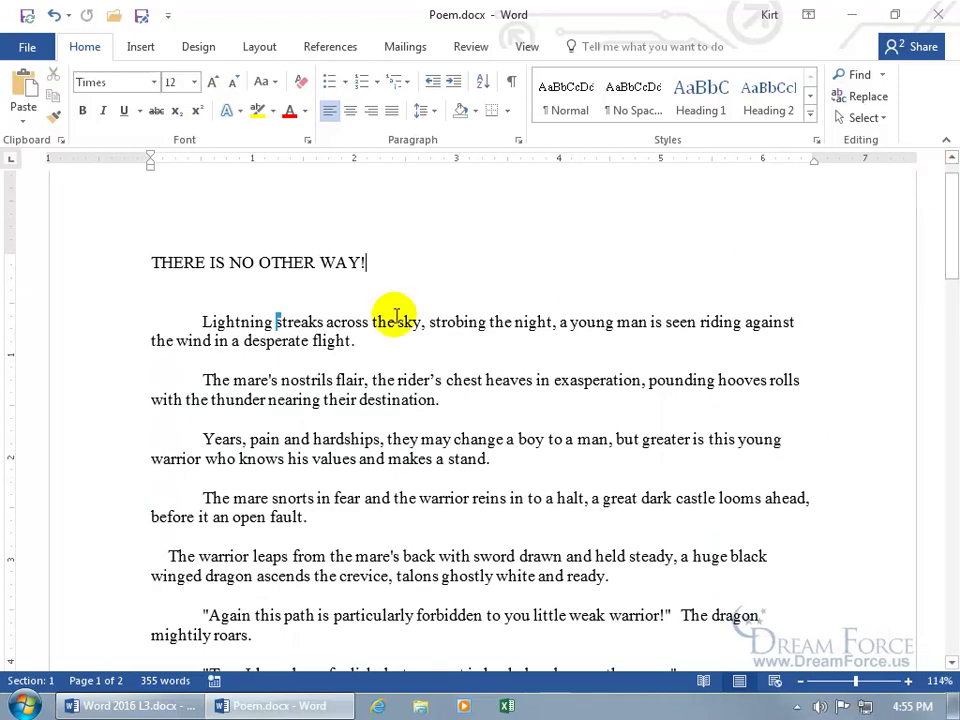
Replace 'streaks' with 'breaks' in the opening line, then try editing the co-author's locked text
mouse_move(275, 322)
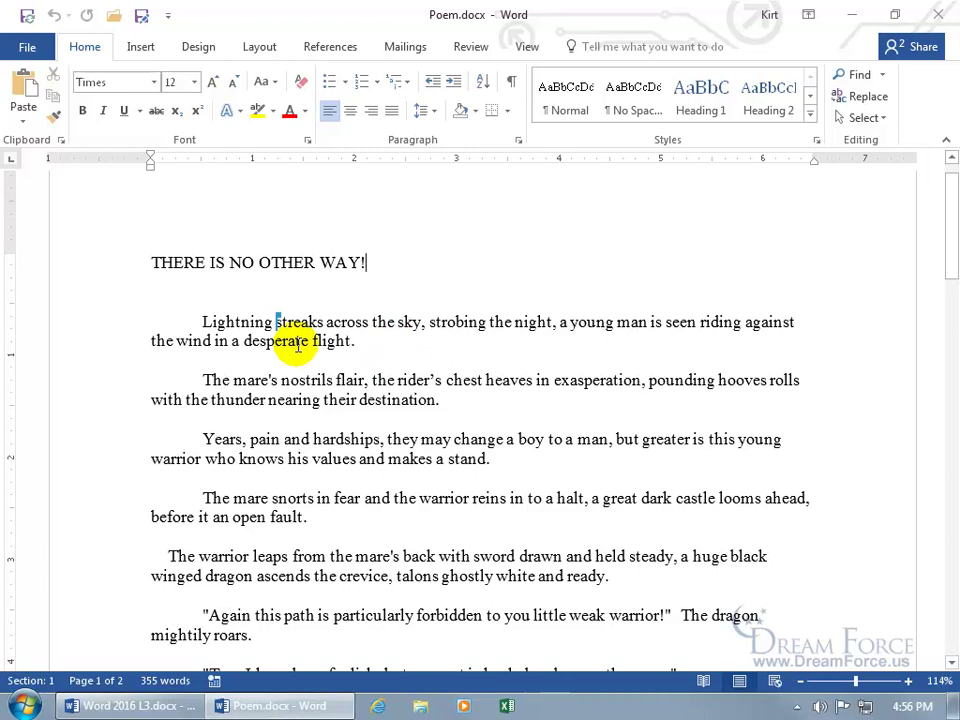
text(breaks)
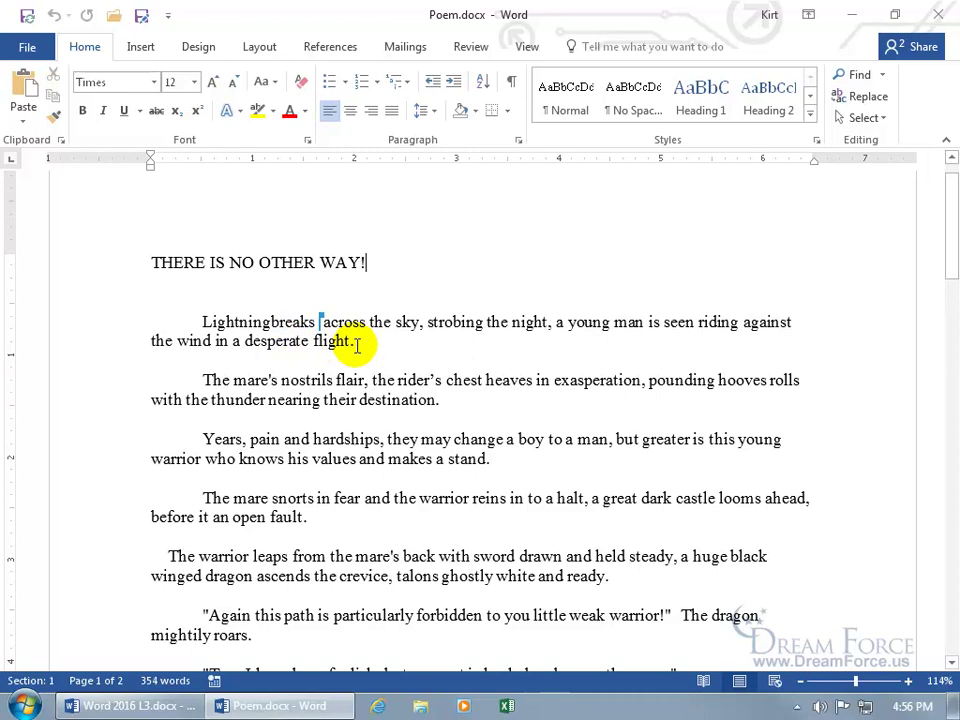
click(395, 380)
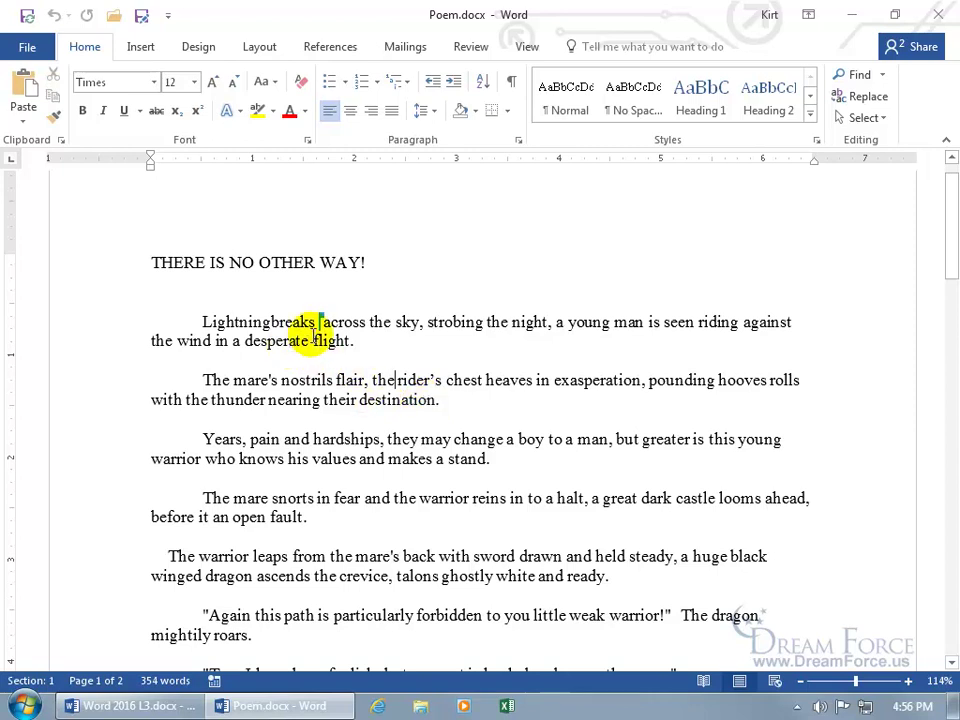
click(270, 322)
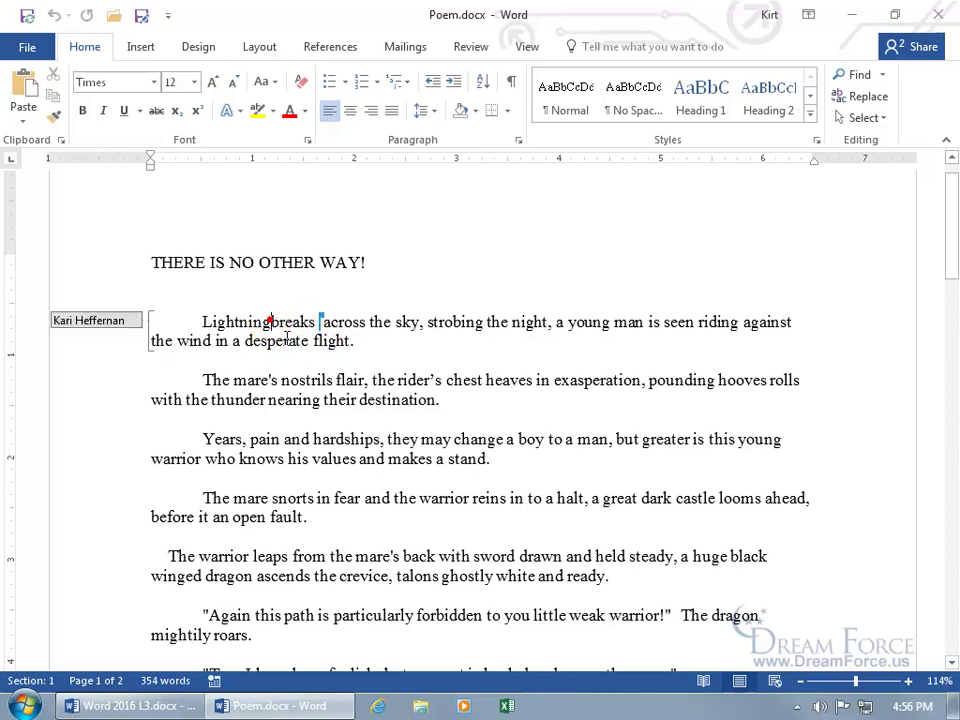
click(287, 338)
key(space)
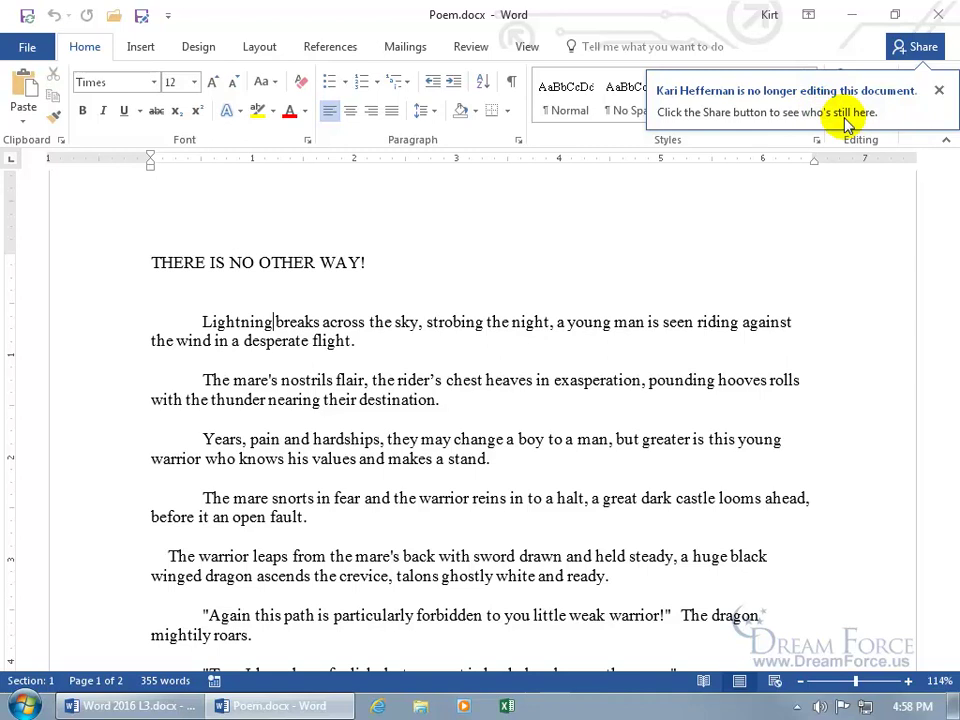
Reopen the Share pane to see who still has access, then choose 'Get a sharing link'
click(918, 47)
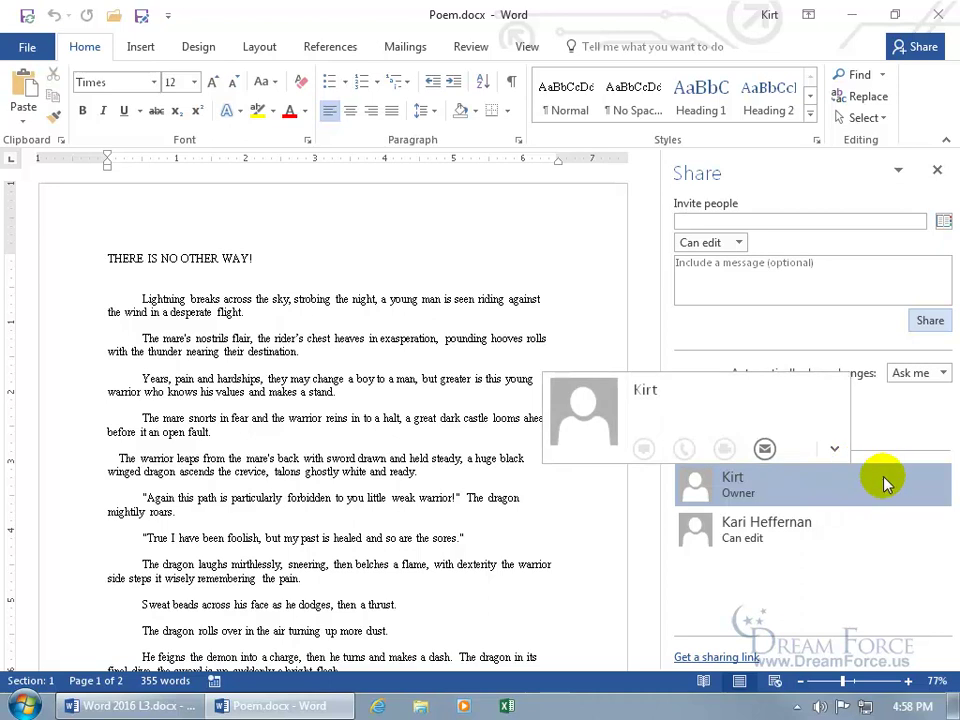
mouse_move(885, 522)
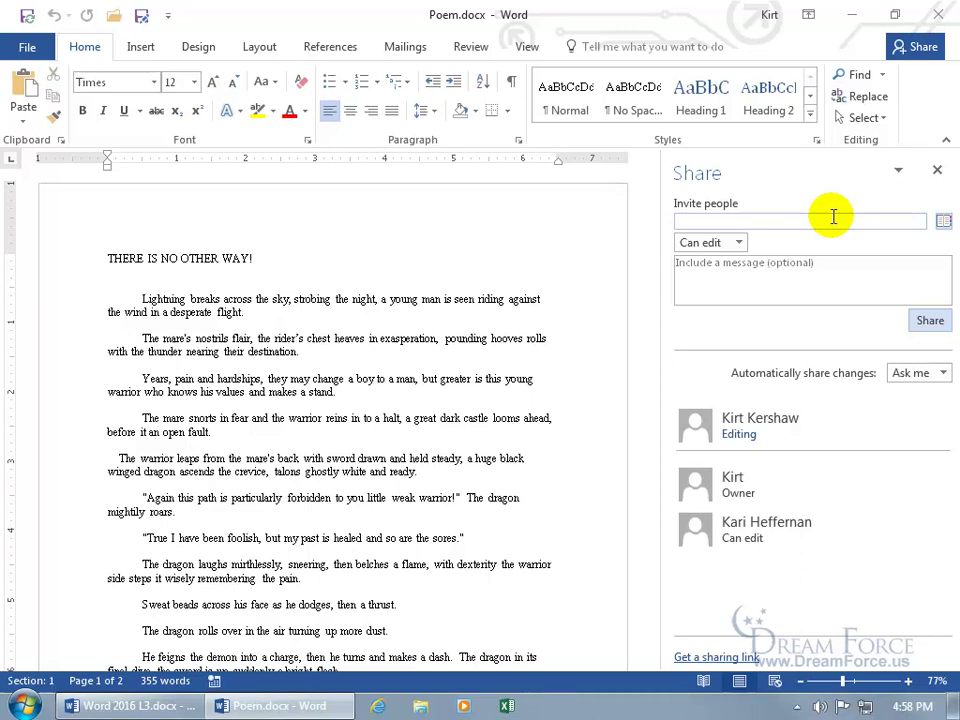
click(712, 657)
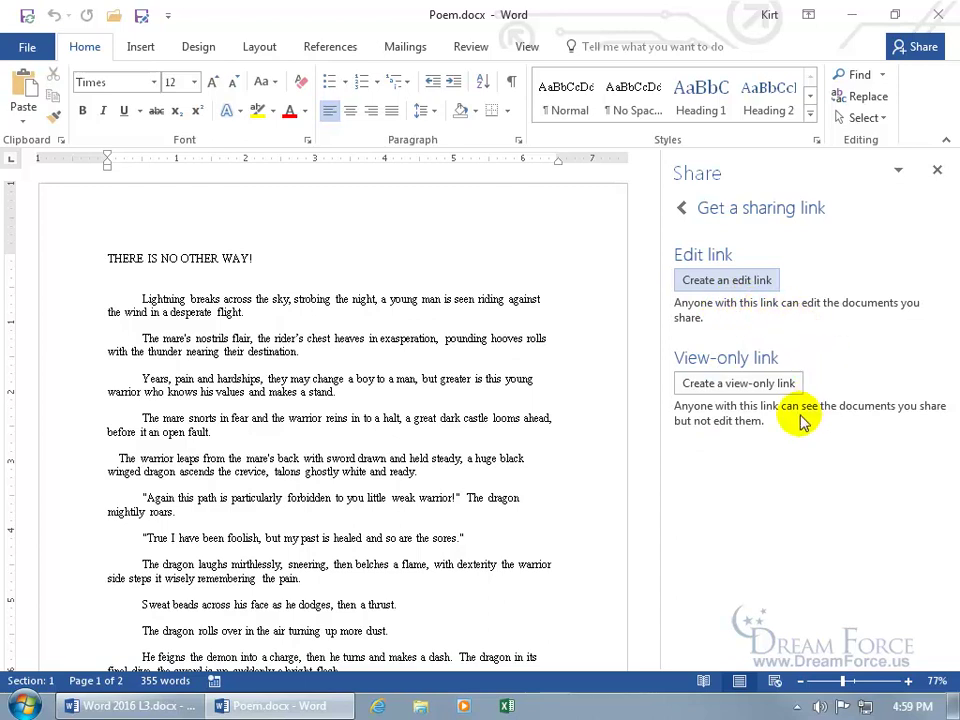
Create and copy an edit link and a view-only link, then return to the people list
click(715, 280)
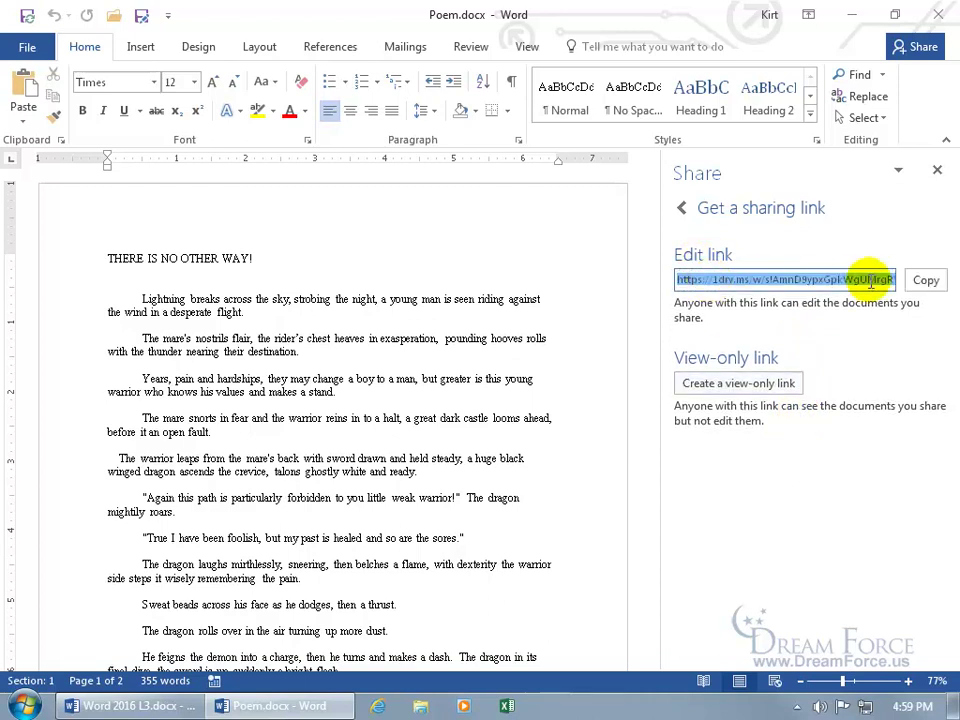
click(923, 280)
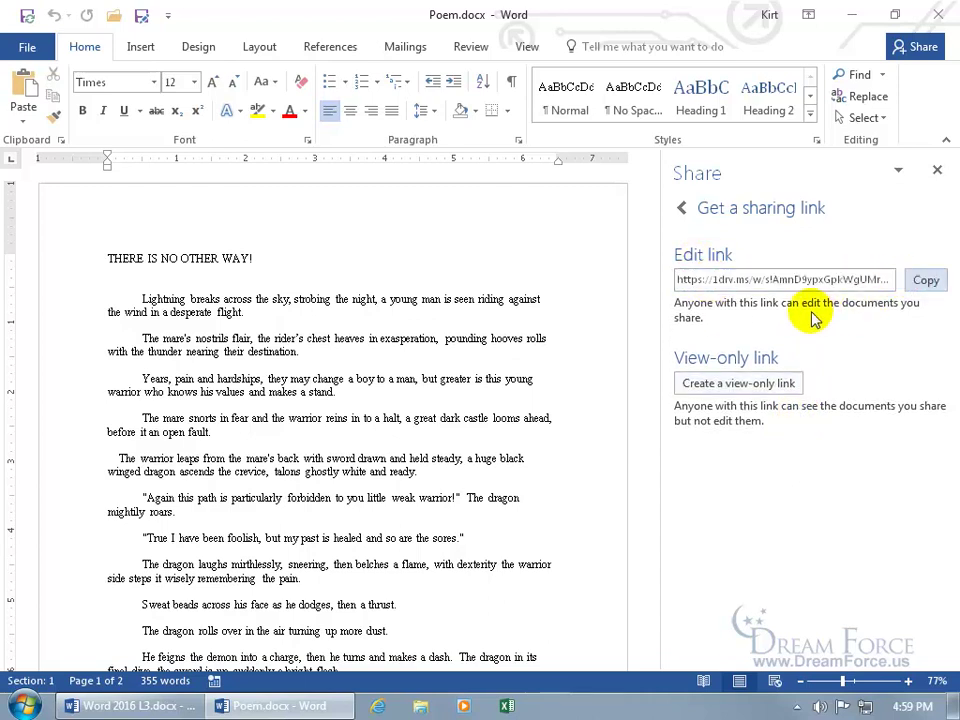
click(763, 383)
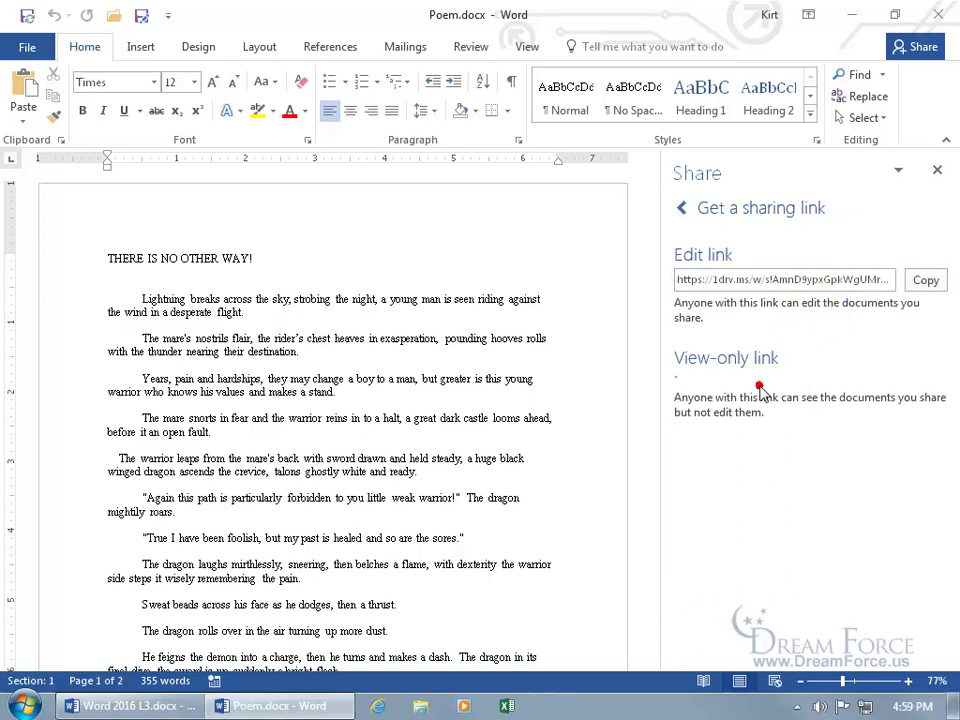
click(924, 384)
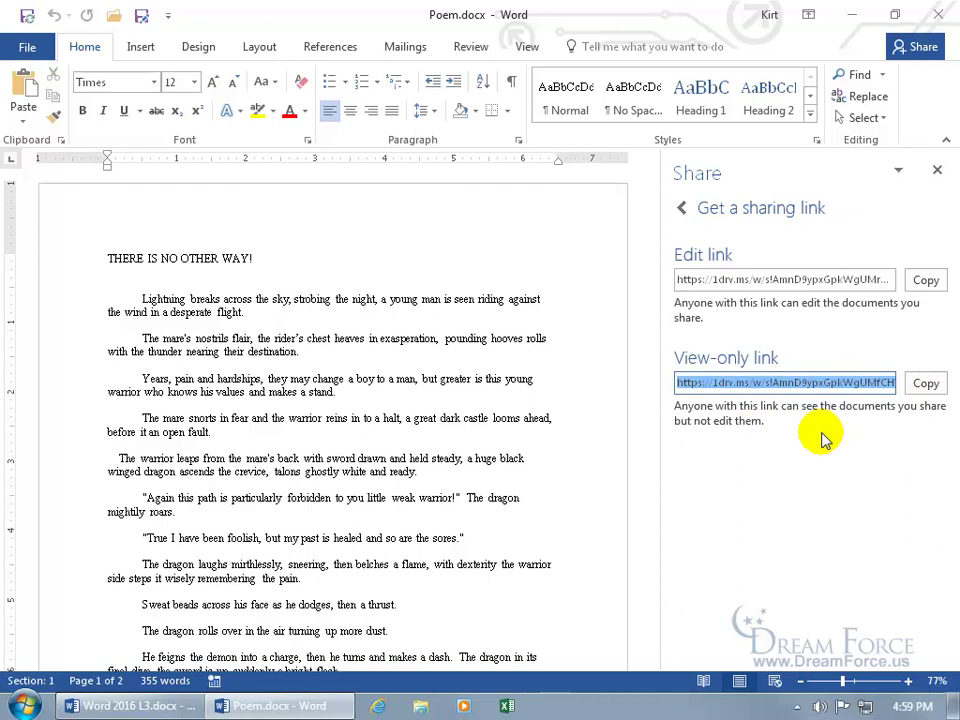
click(684, 212)
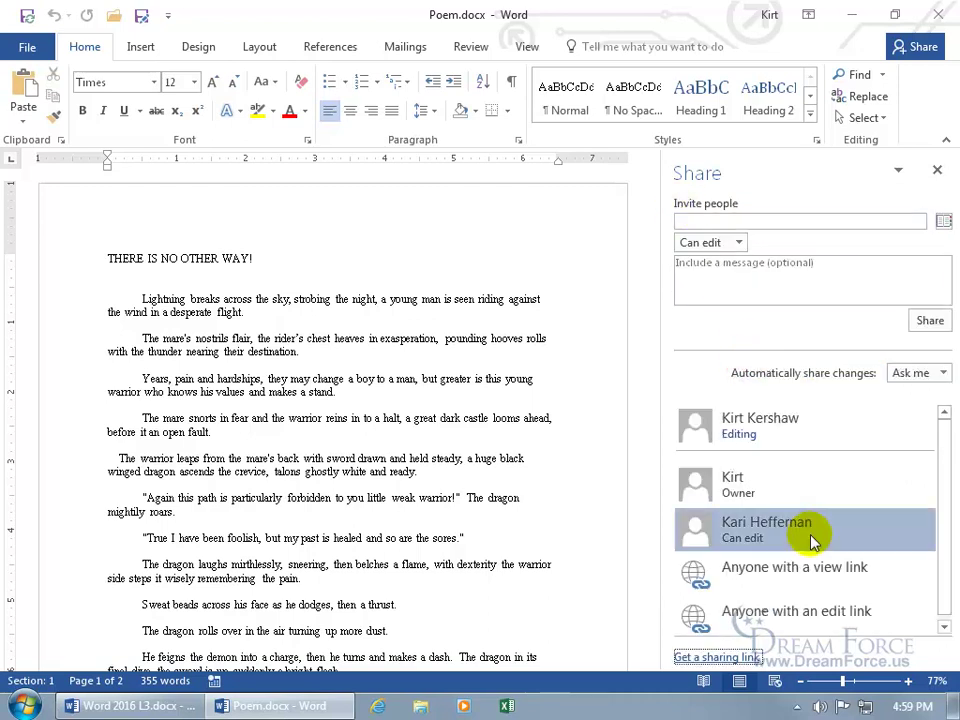
Disable the view-only and edit 'Anyone with a link' entries, then show Poem's File Info page
mouse_move(812, 541)
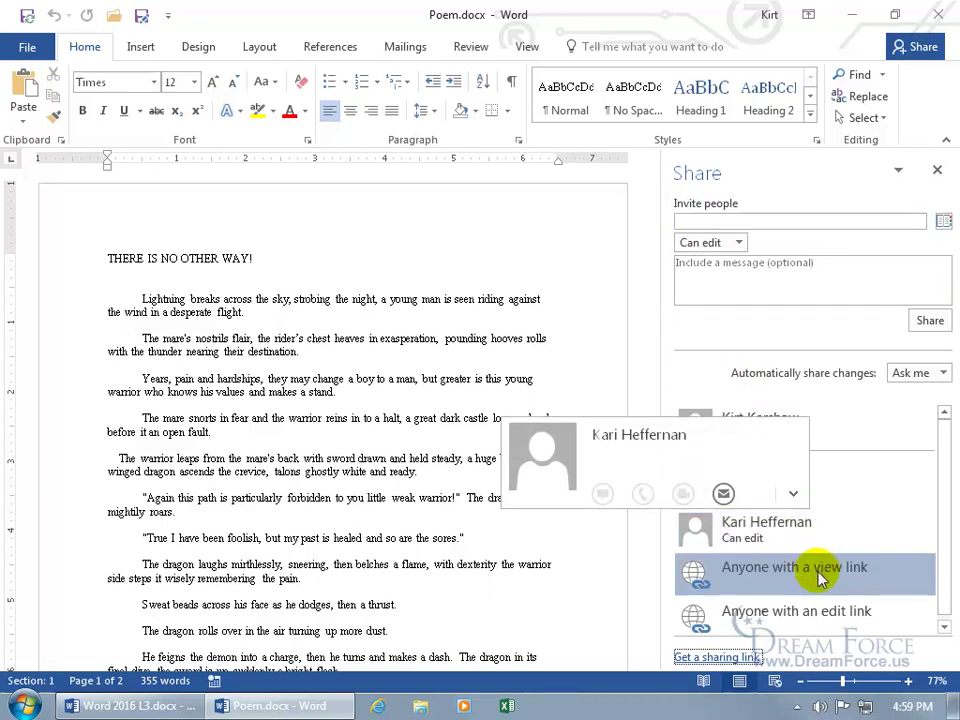
right_click(816, 571)
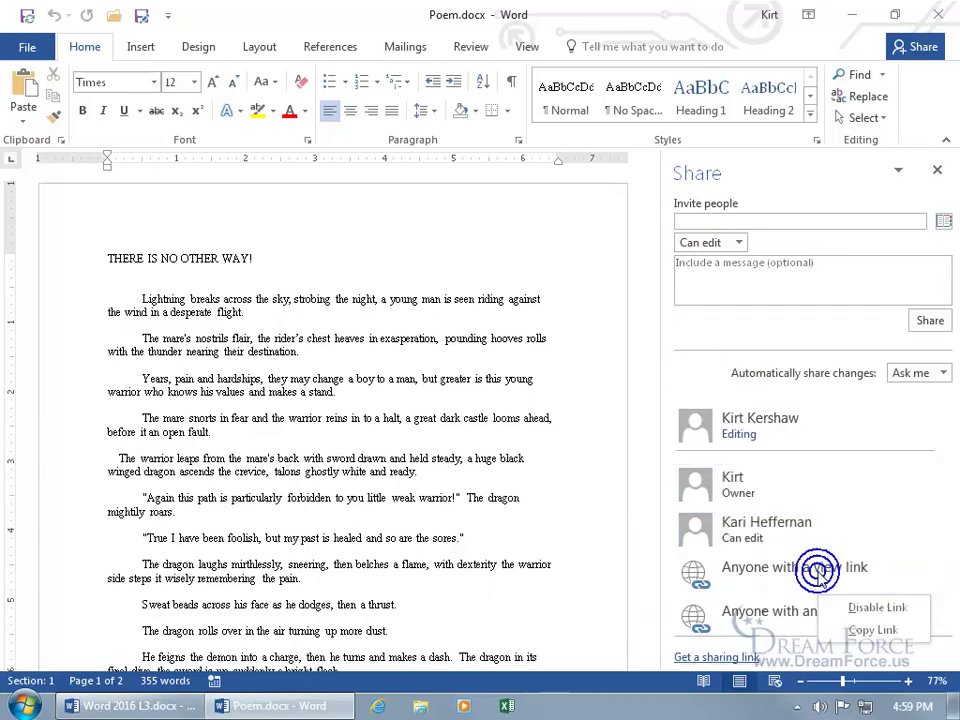
click(857, 624)
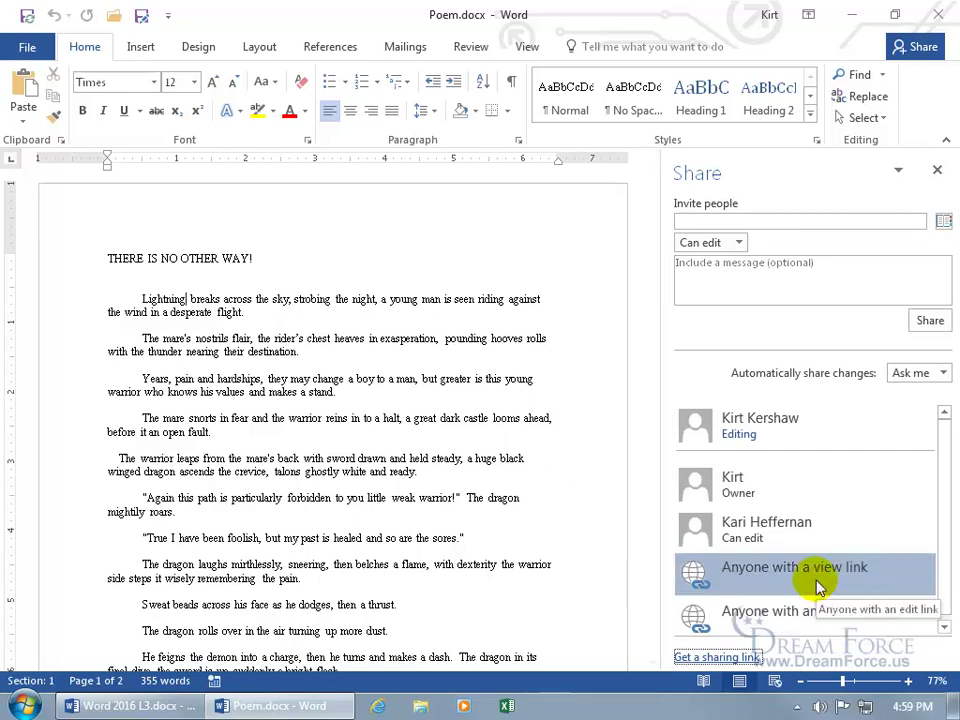
right_click(810, 594)
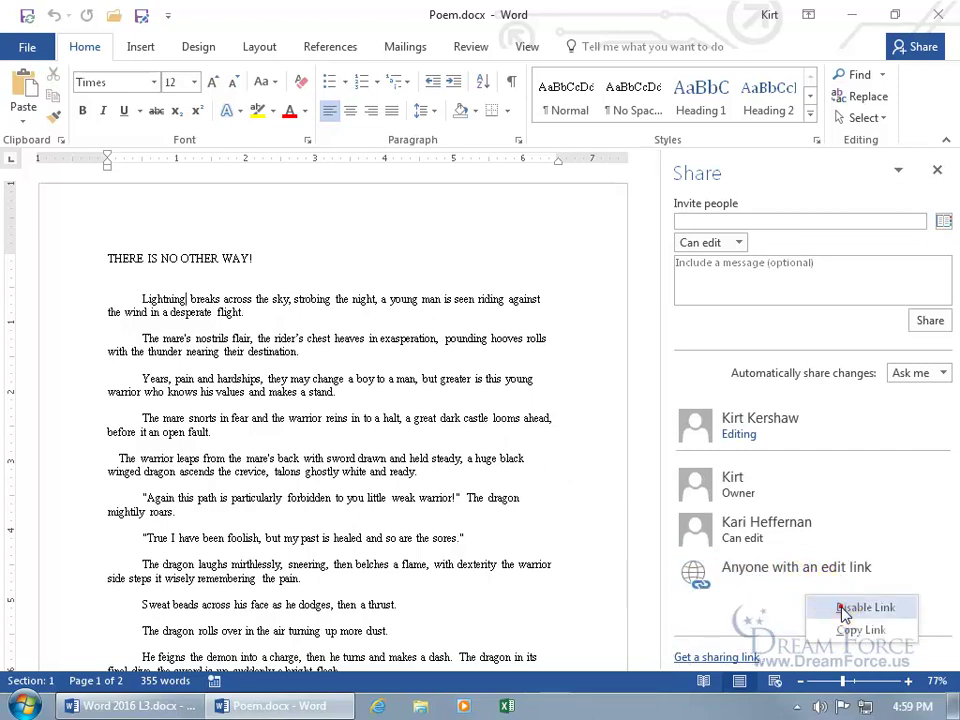
click(843, 609)
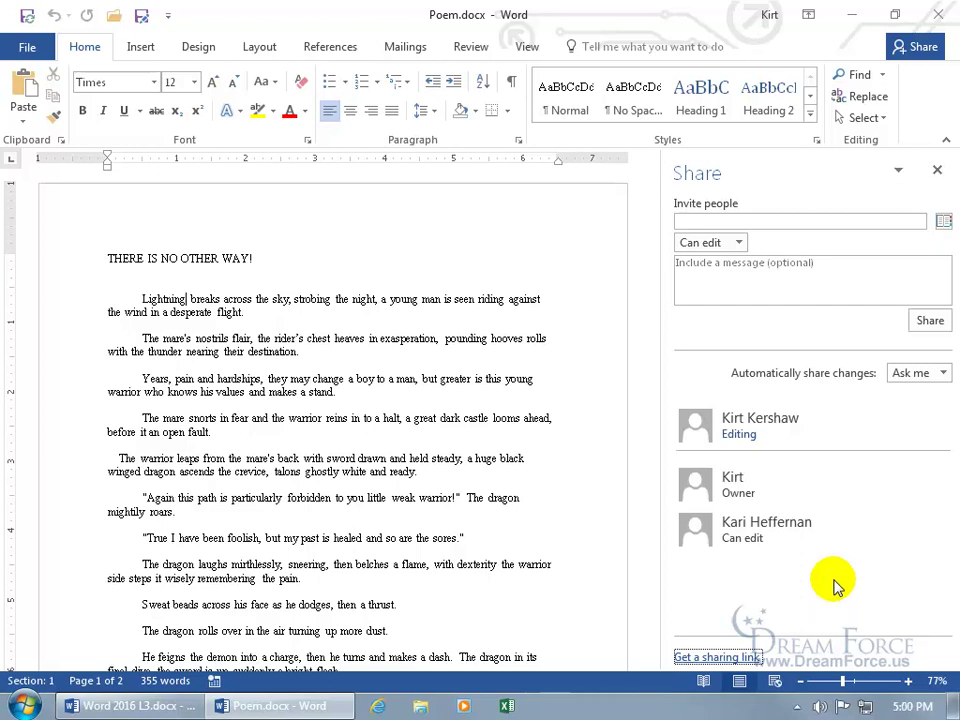
click(24, 46)
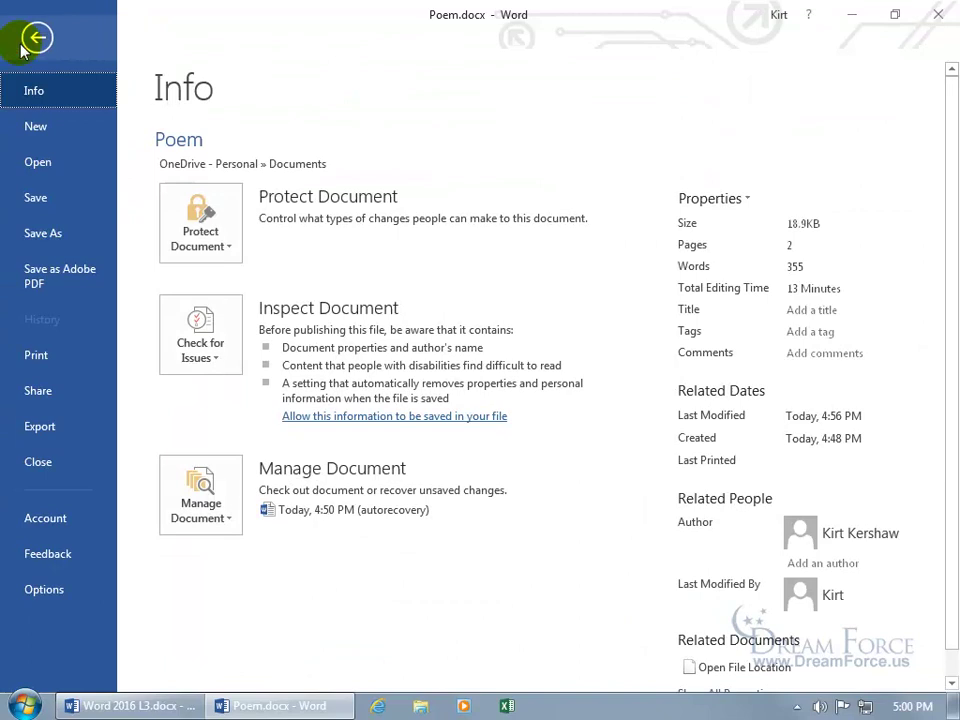
click(43, 462)
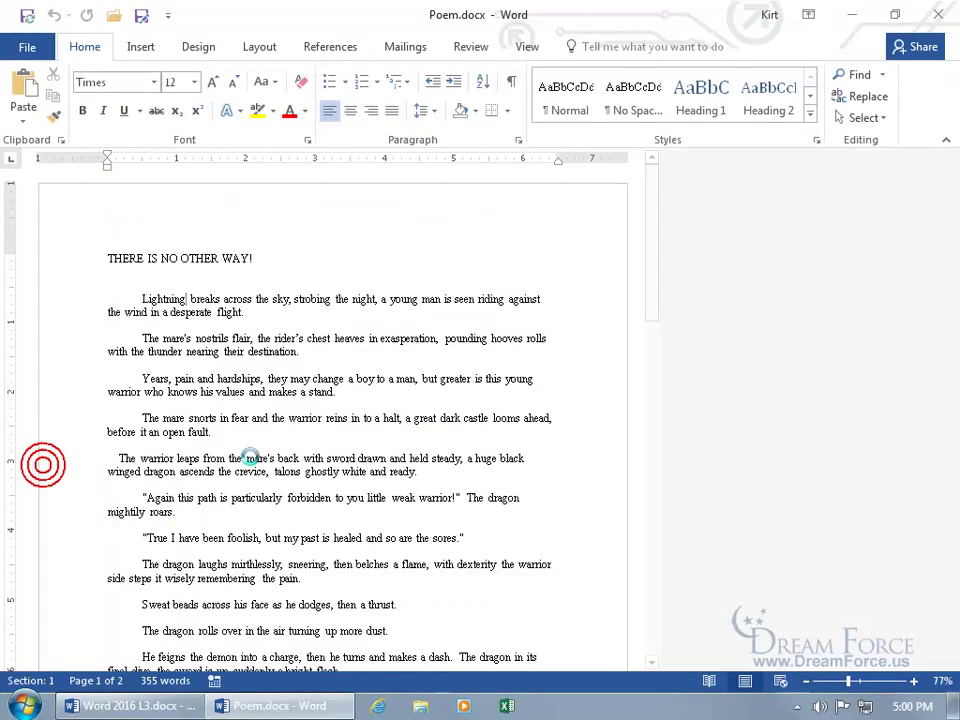
click(450, 322)
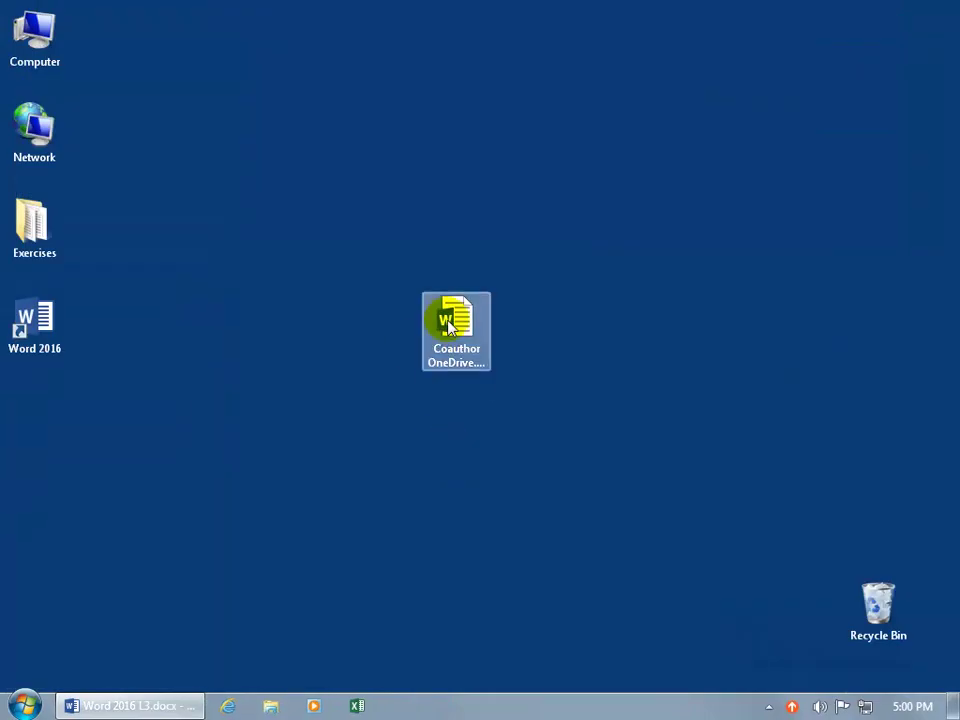
double_click(447, 322)
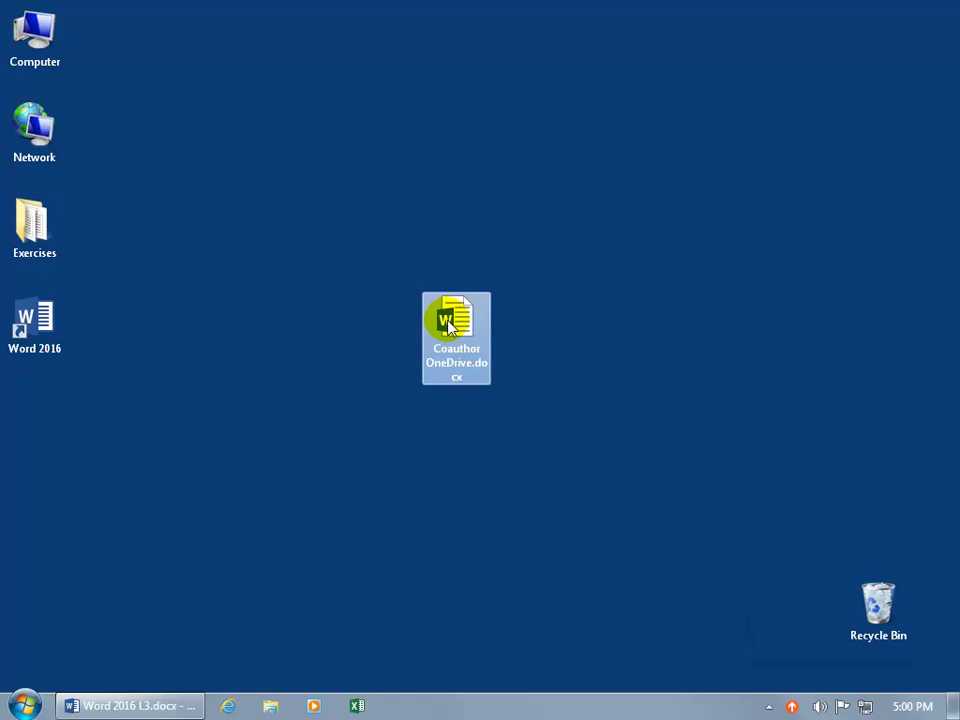
Launch Word 2016 and open Poem.docx from OneDrive - Personal > Documents
double_click(50, 325)
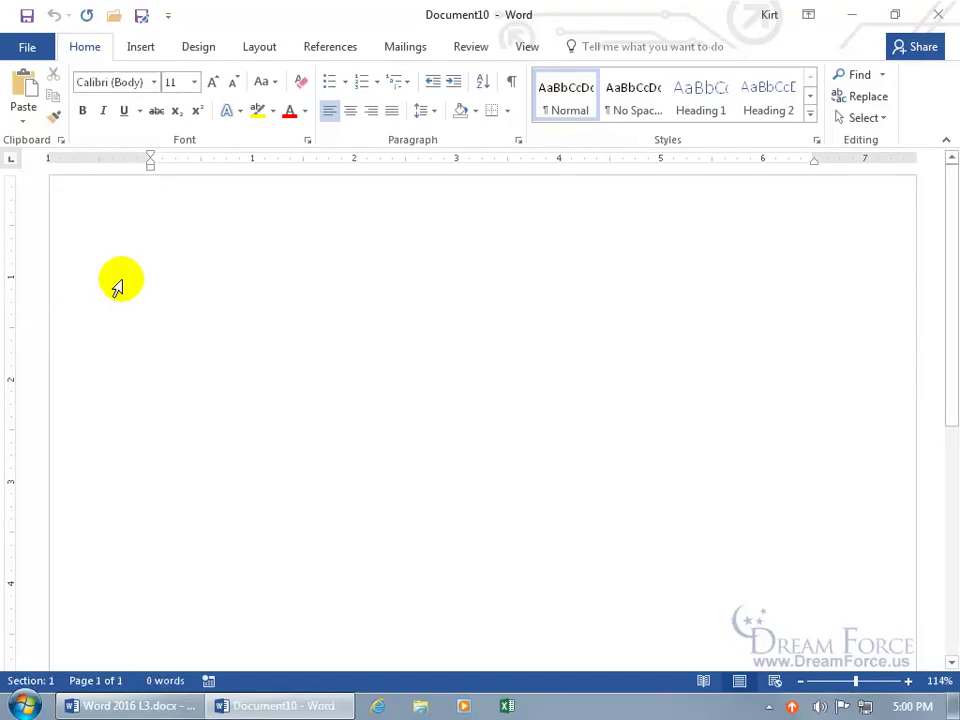
click(27, 47)
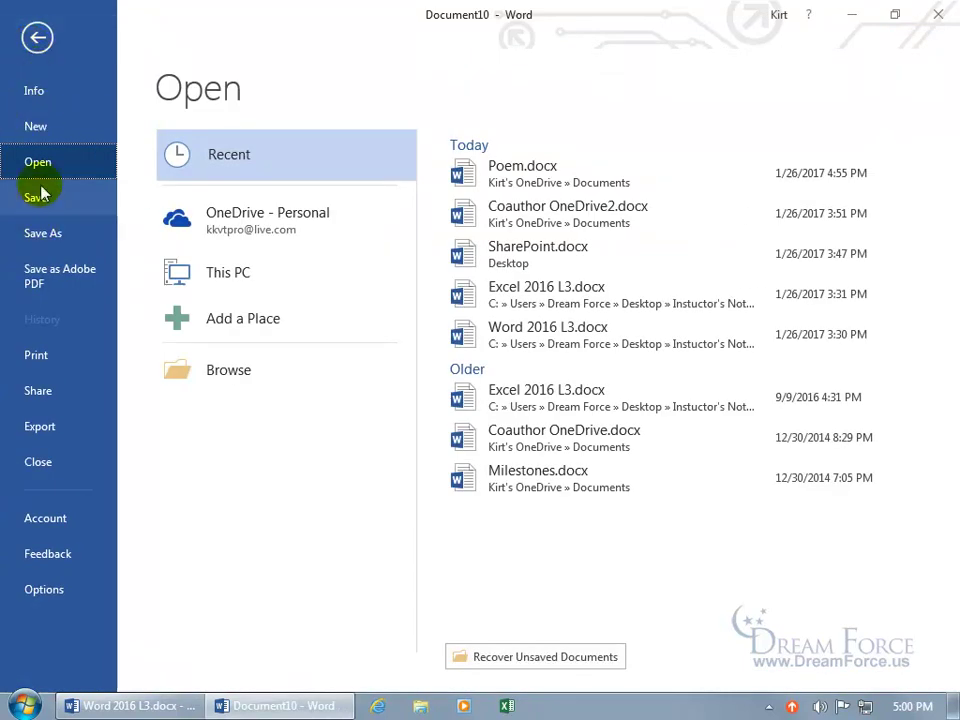
click(232, 232)
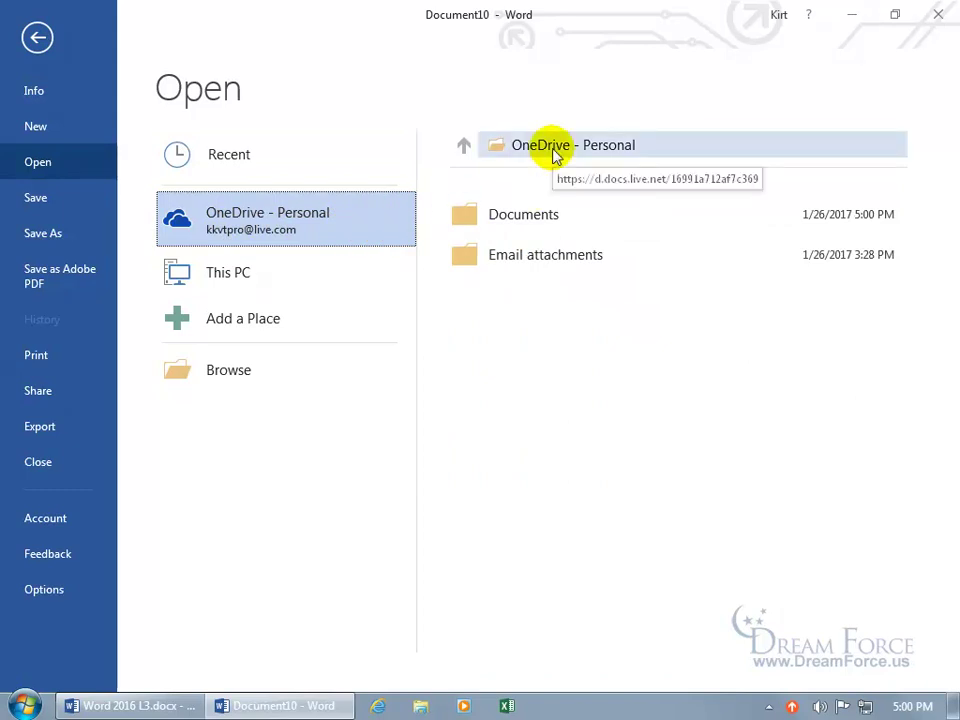
click(524, 216)
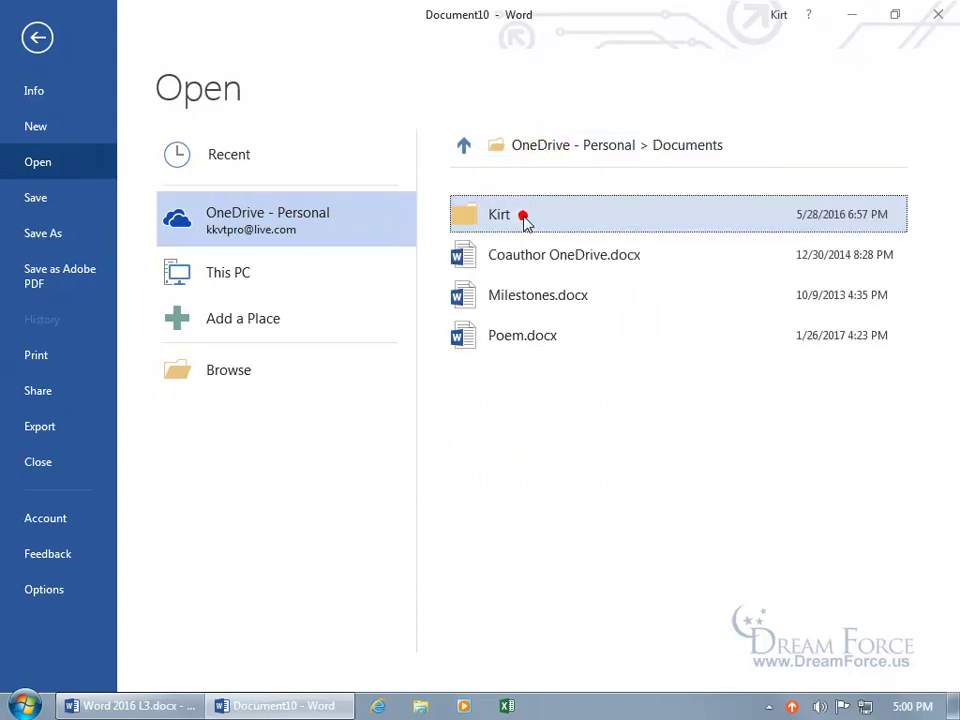
click(524, 337)
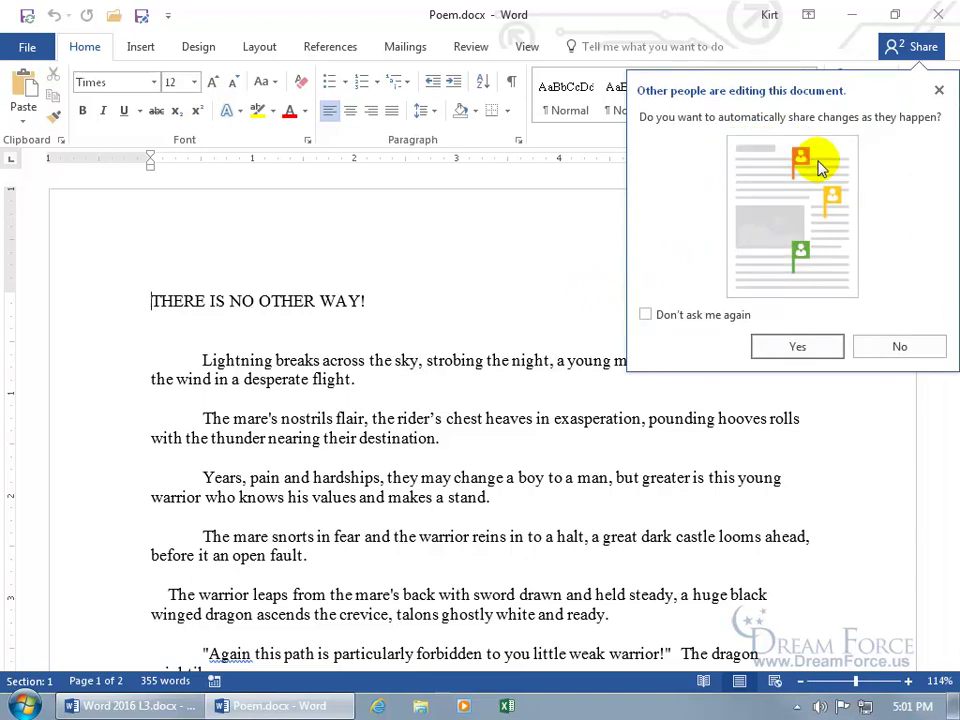
Decline auto-sharing, delete the '!' from 'THERE IS NO OTHER WAY!', and save, merging others' changes
click(899, 350)
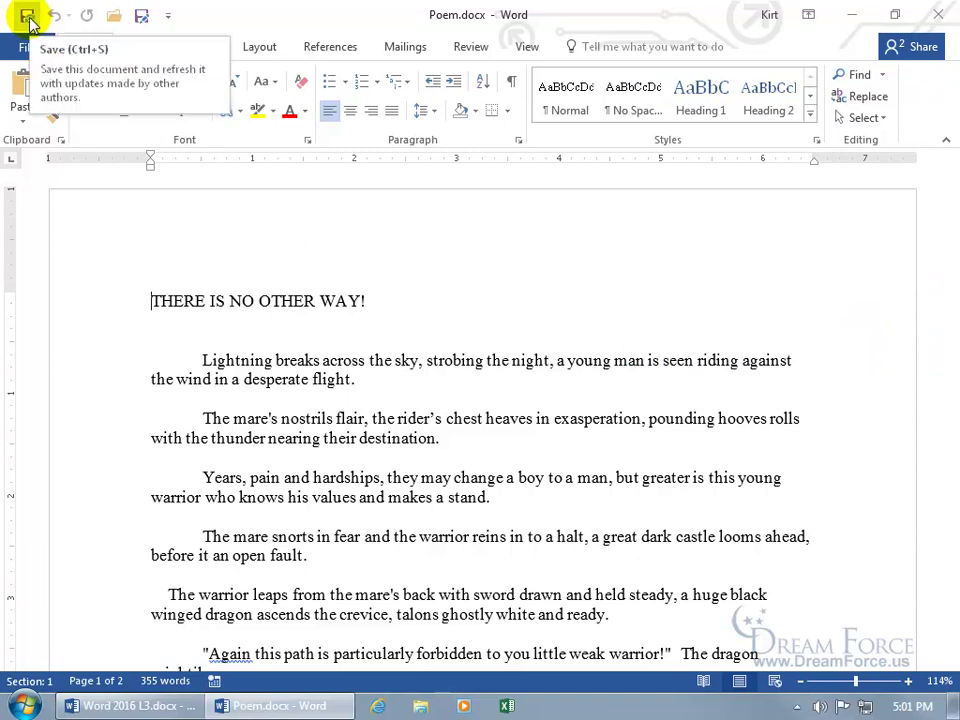
click(392, 300)
key(BackSpace)
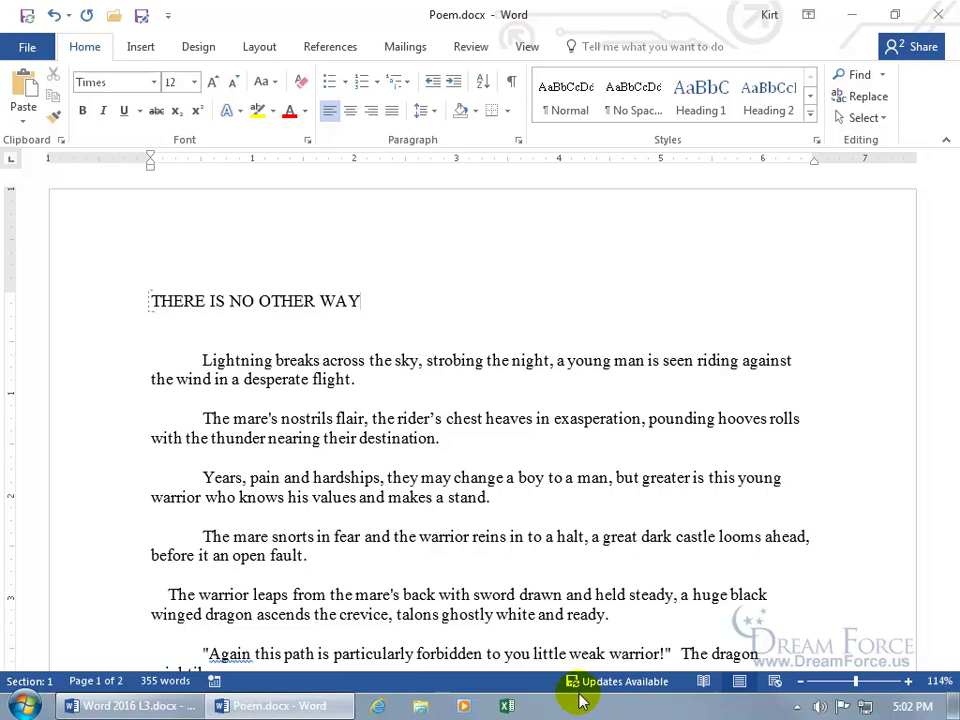
click(27, 16)
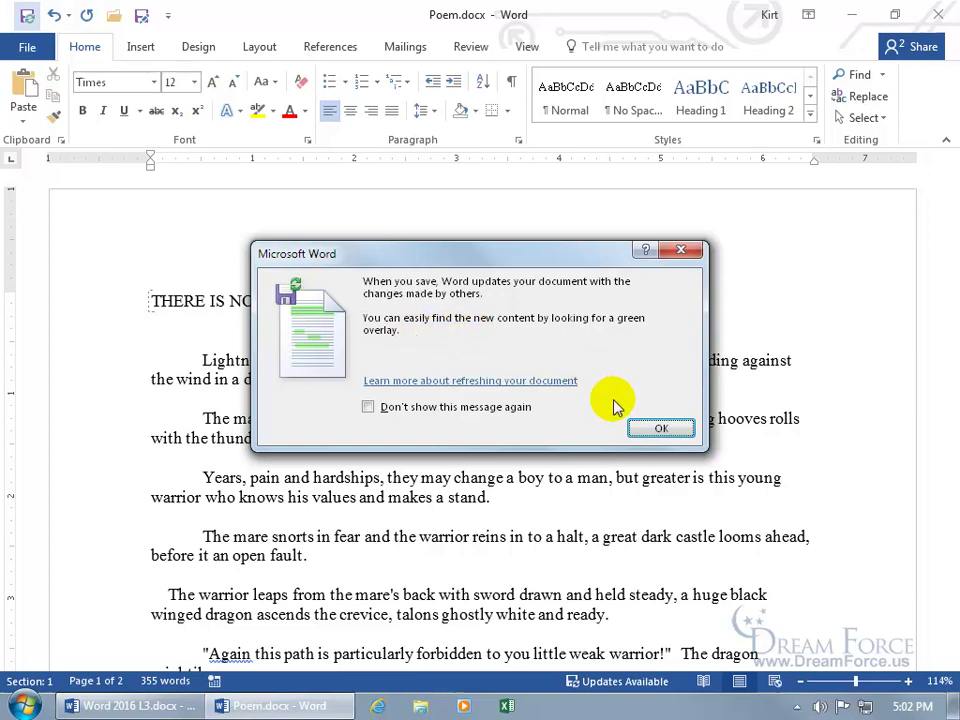
click(656, 427)
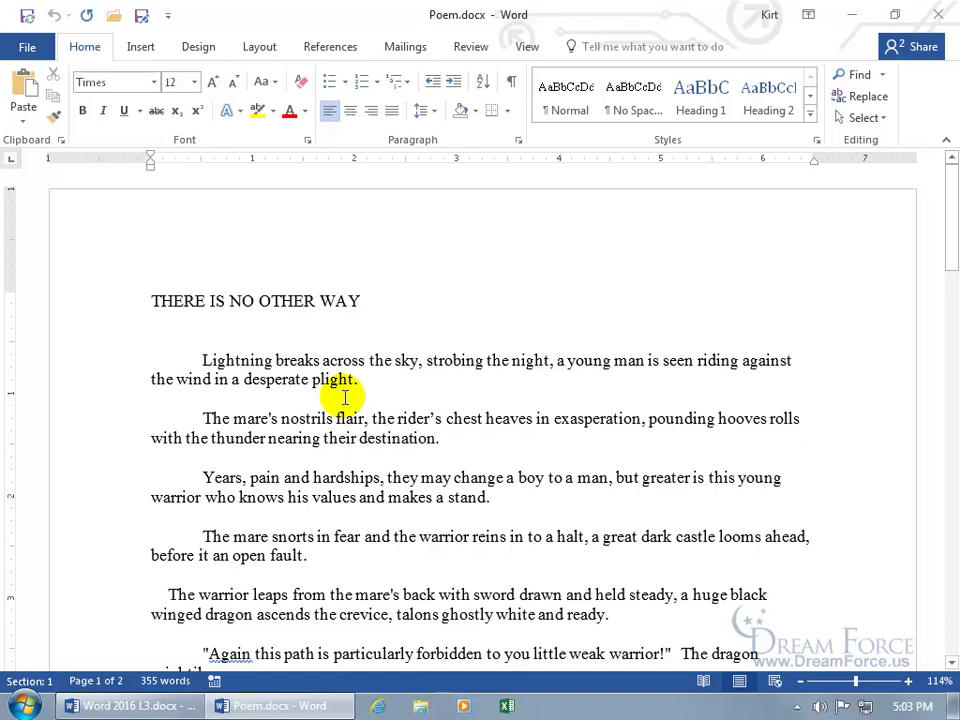
Change the collaborator's permission to Can view, then back to Can edit, and close Poem.docx
click(905, 52)
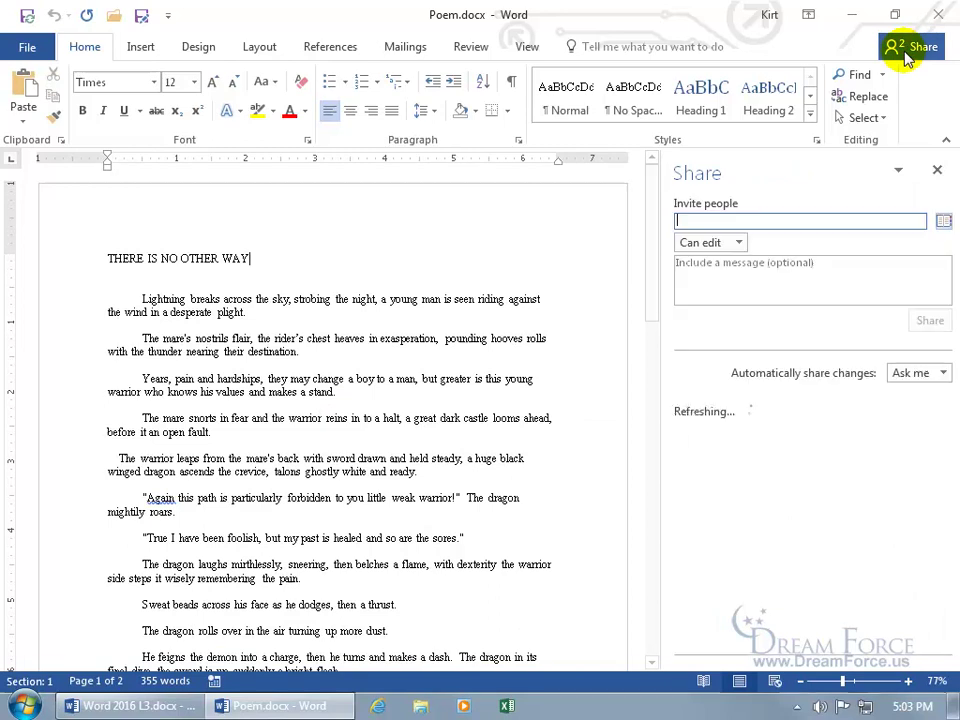
mouse_move(740, 482)
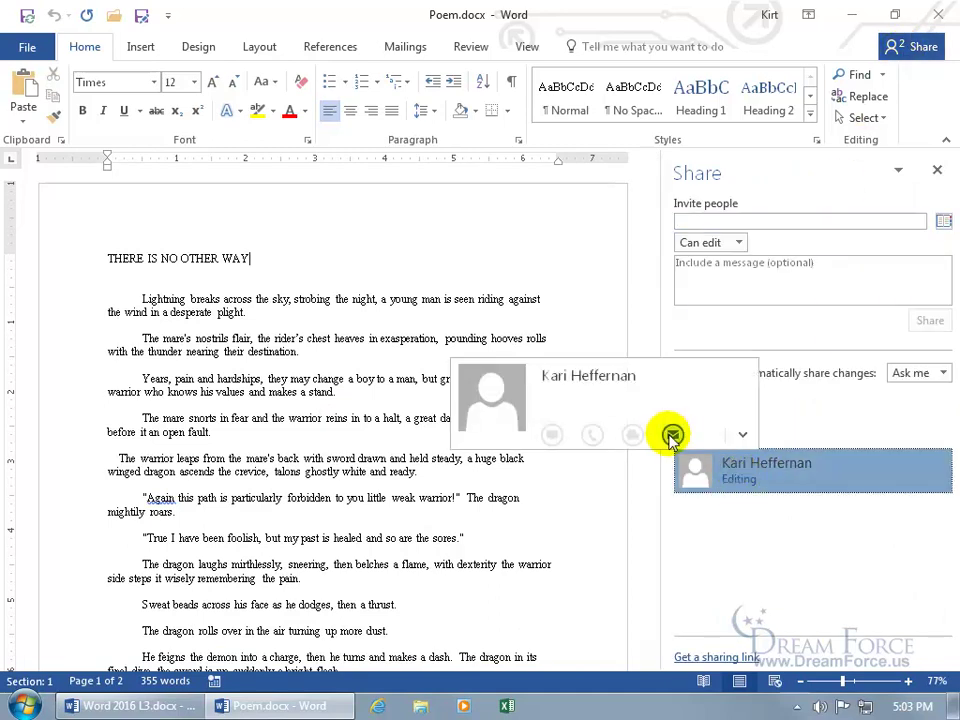
right_click(740, 482)
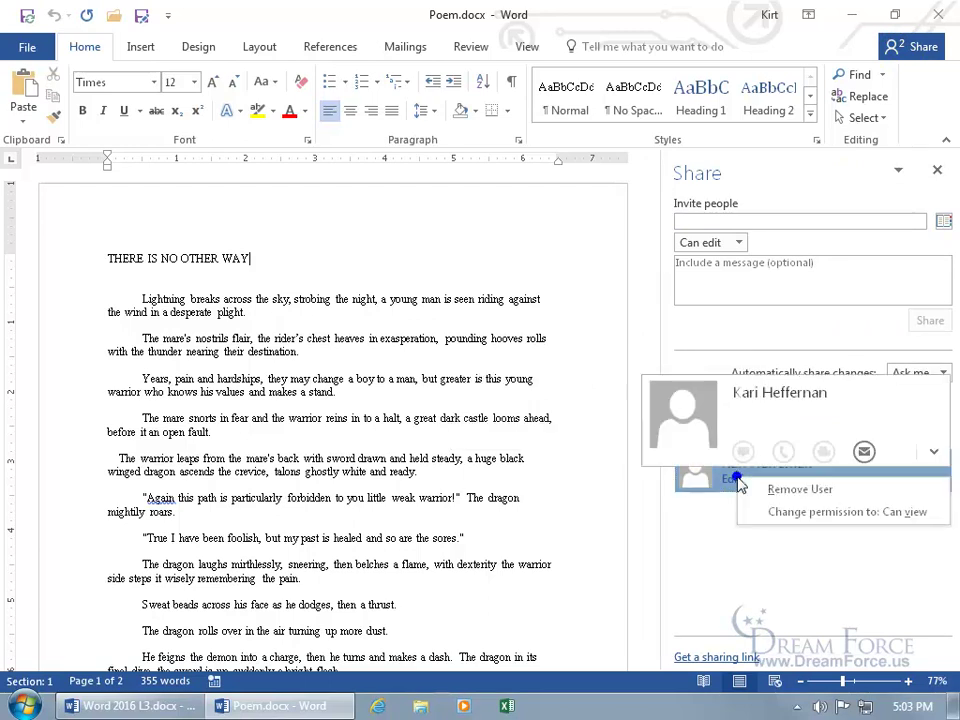
click(778, 514)
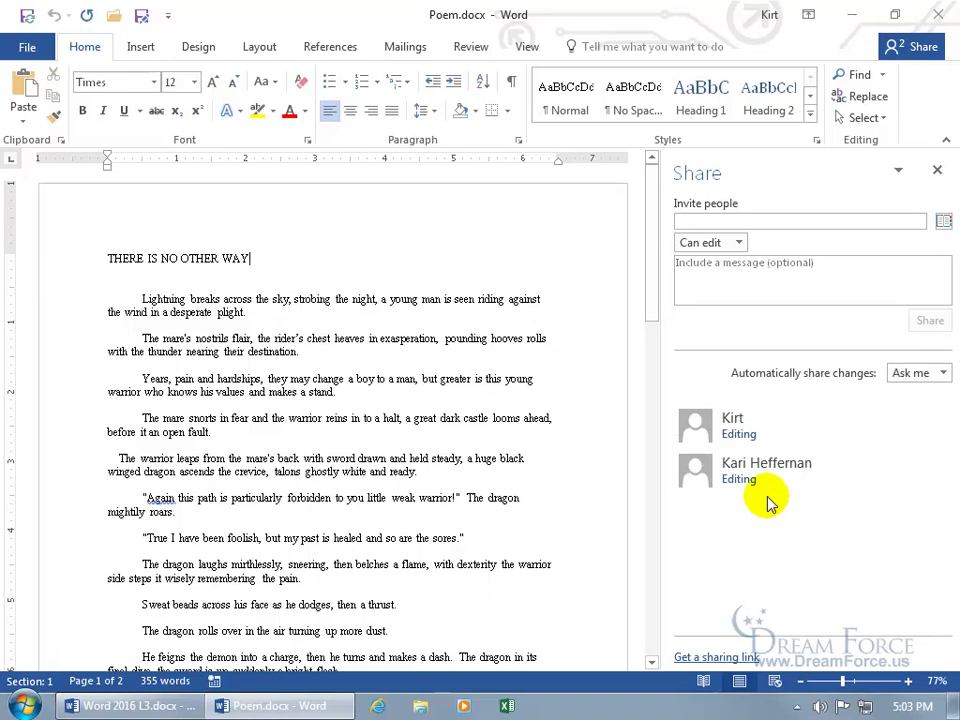
right_click(752, 484)
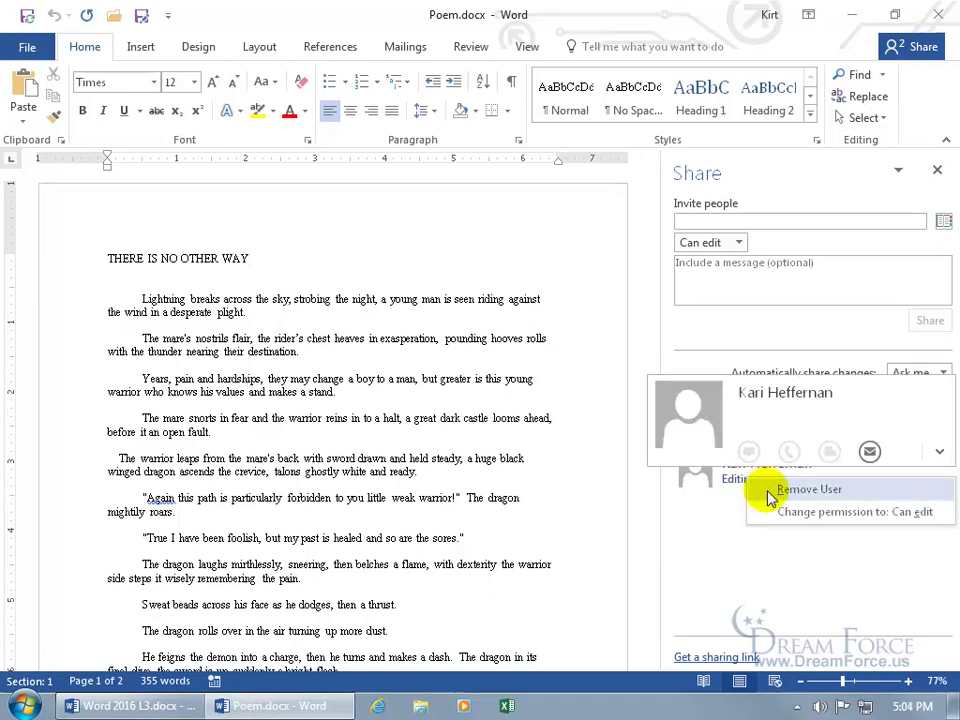
click(855, 514)
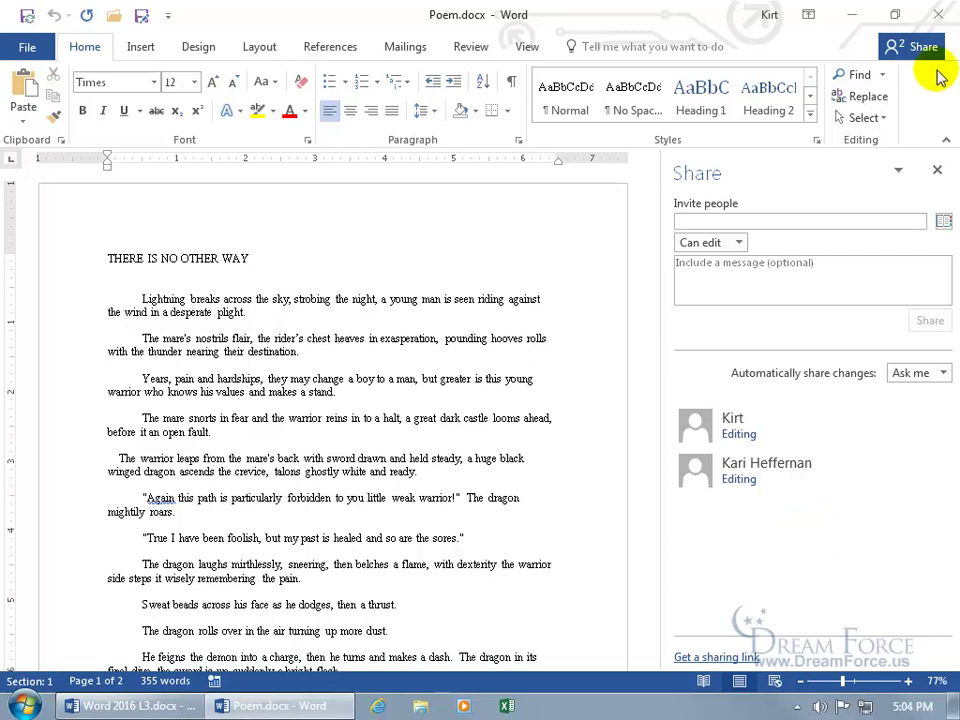
click(940, 18)
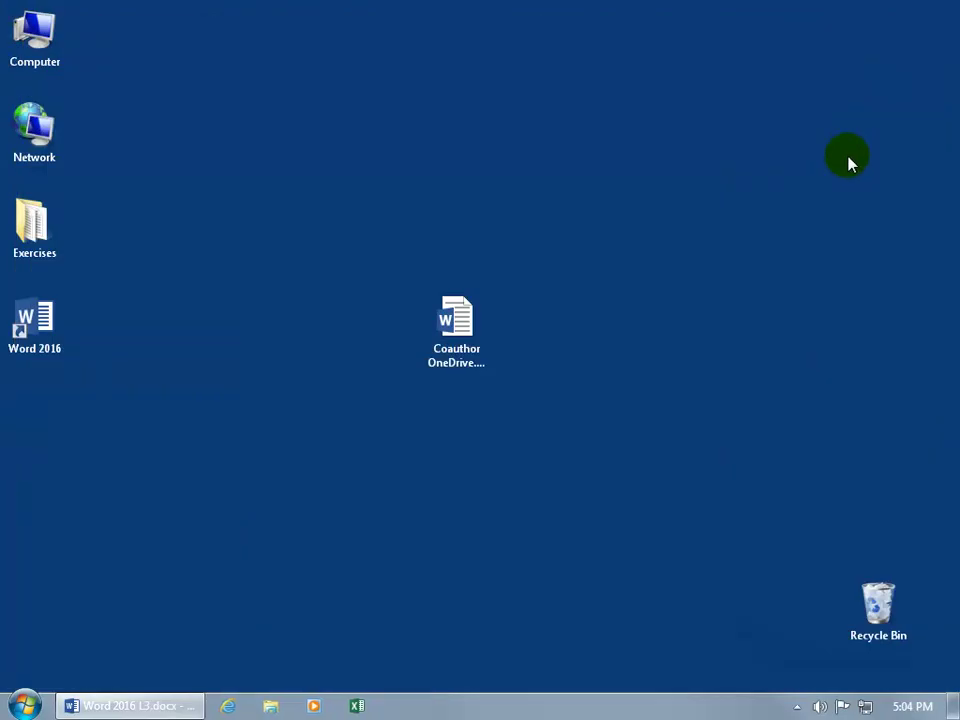
Open Internet Explorer and go to onedrive.com
click(232, 710)
click(260, 36)
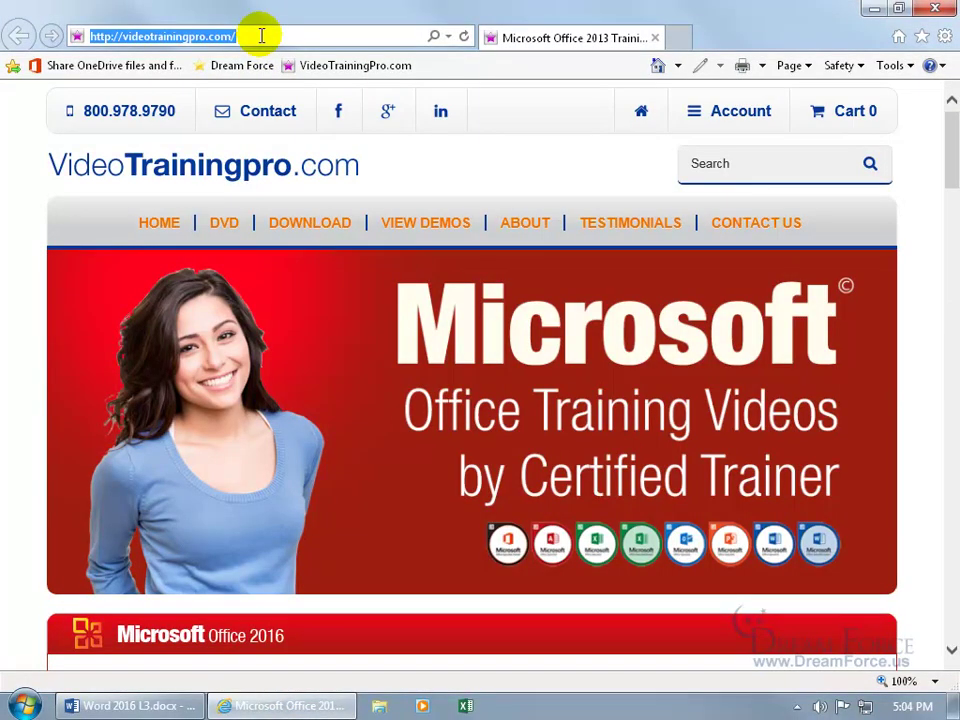
text(one)
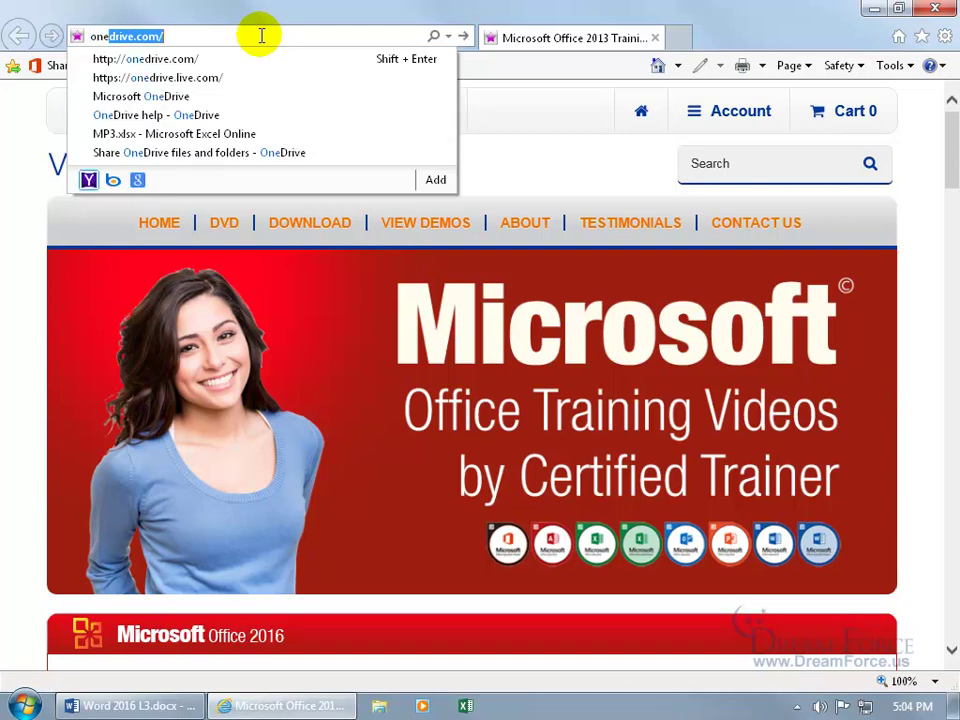
key(Return)
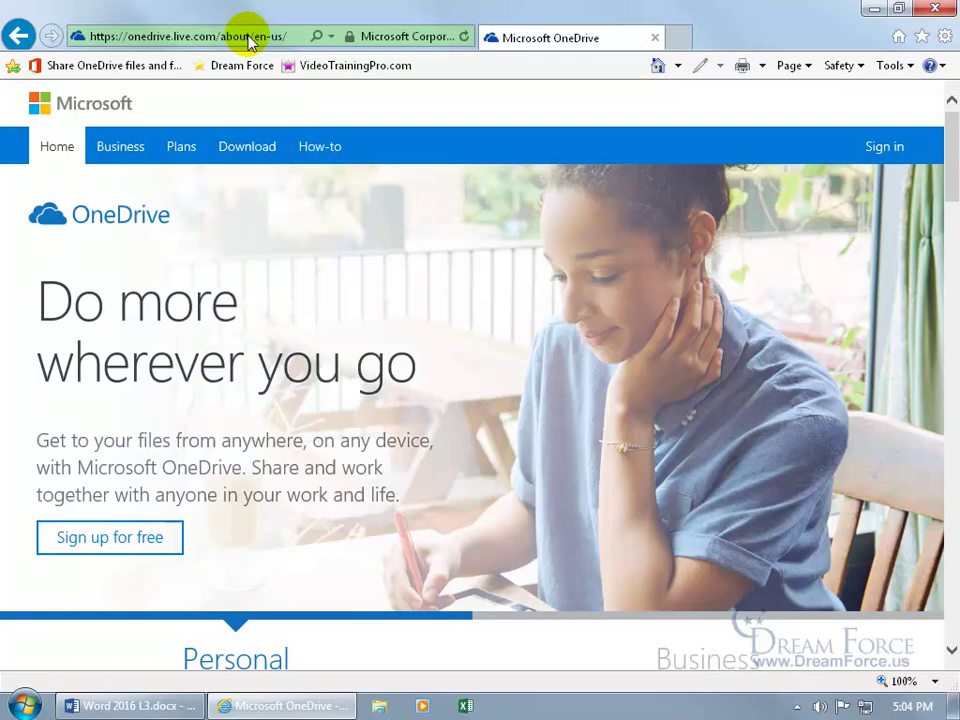
Sign in to OneDrive with the prefilled account and its password
click(886, 150)
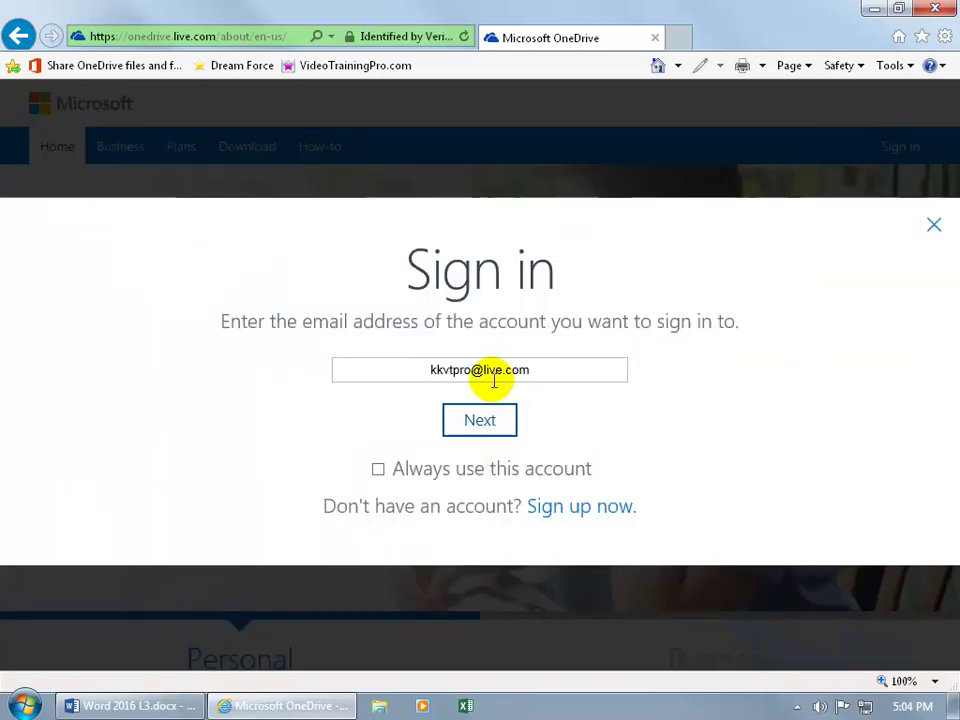
click(491, 419)
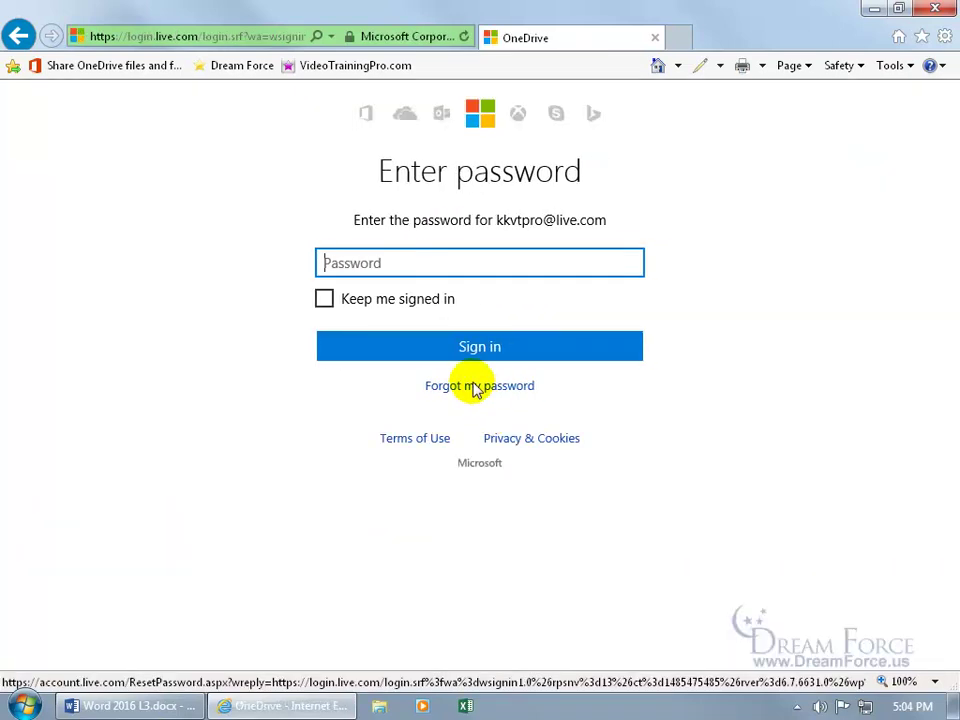
text(*********)
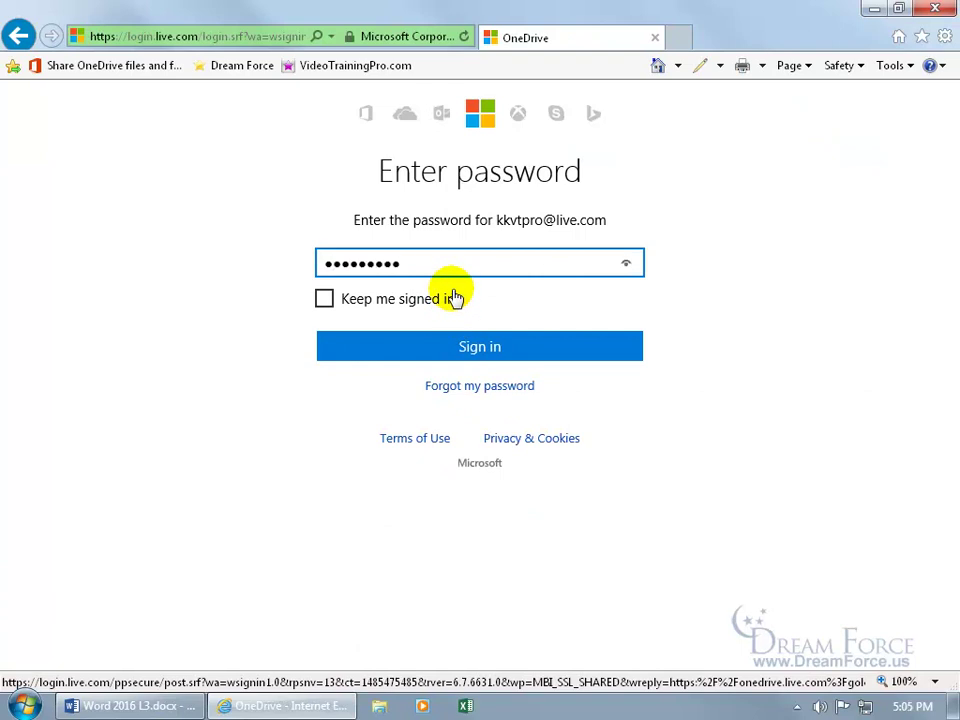
key(Return)
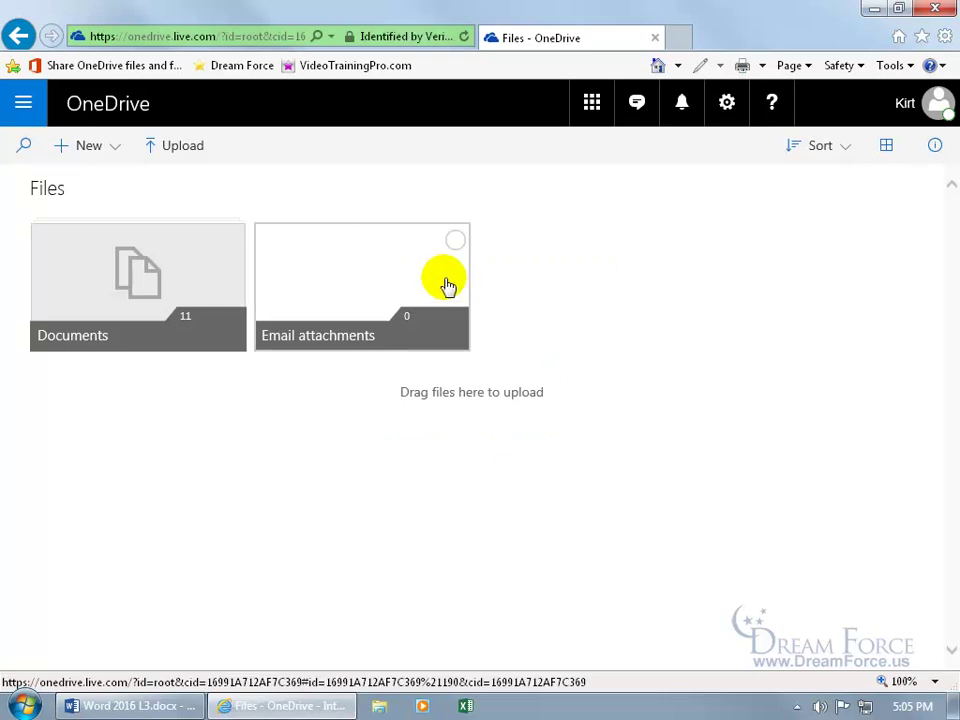
Open the sharing dialog for Poem.docx from OneDrive's Documents folder
click(150, 279)
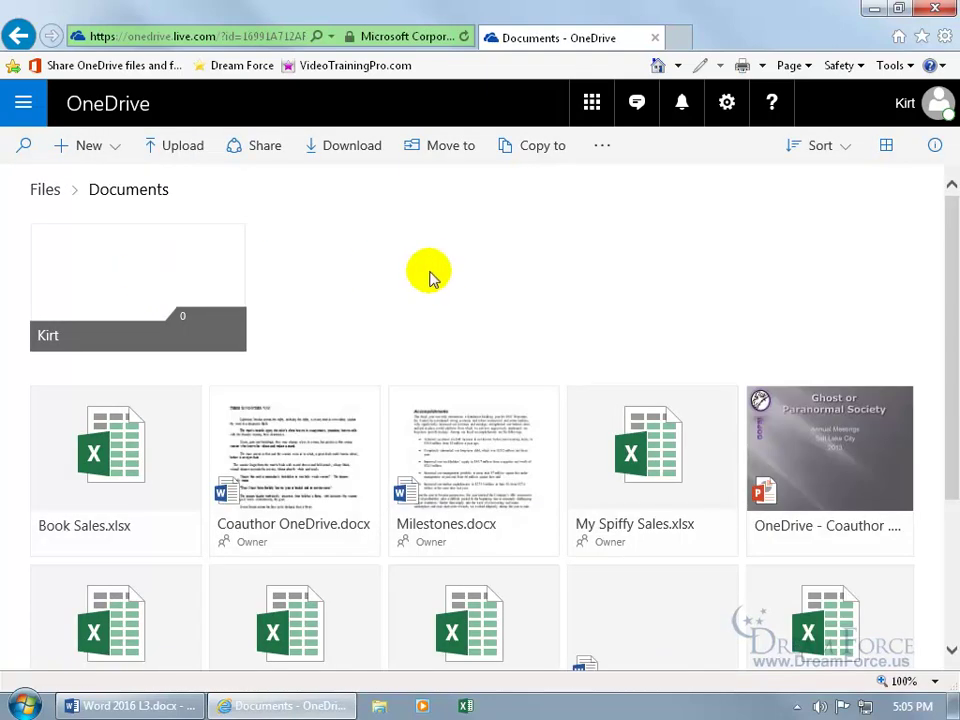
scroll(441, 281, down, 2)
scroll(441, 281, down, 2)
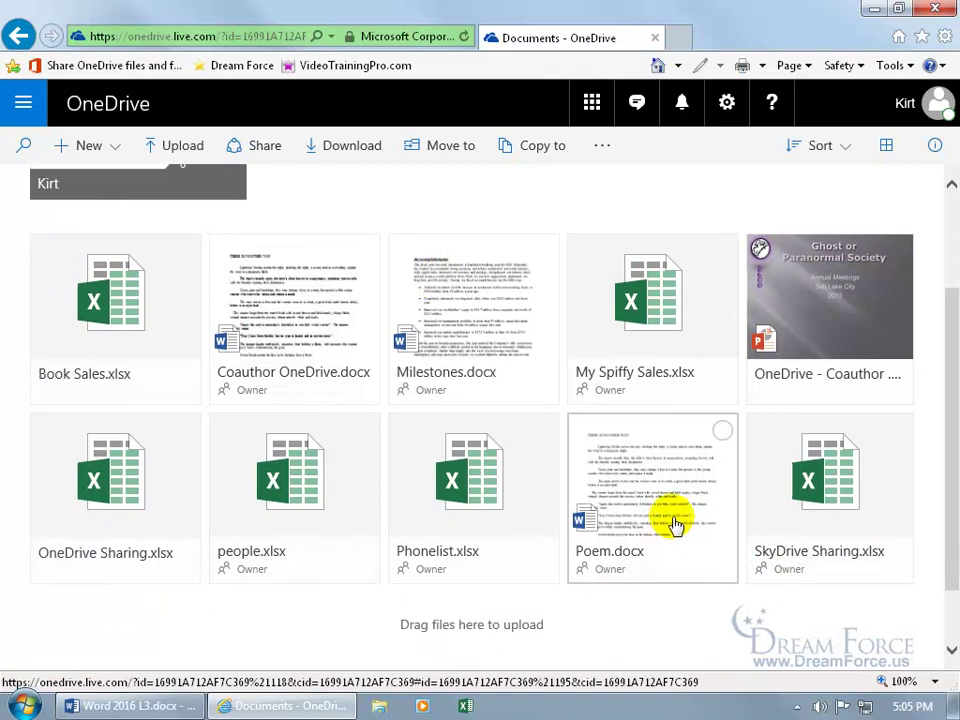
right_click(671, 497)
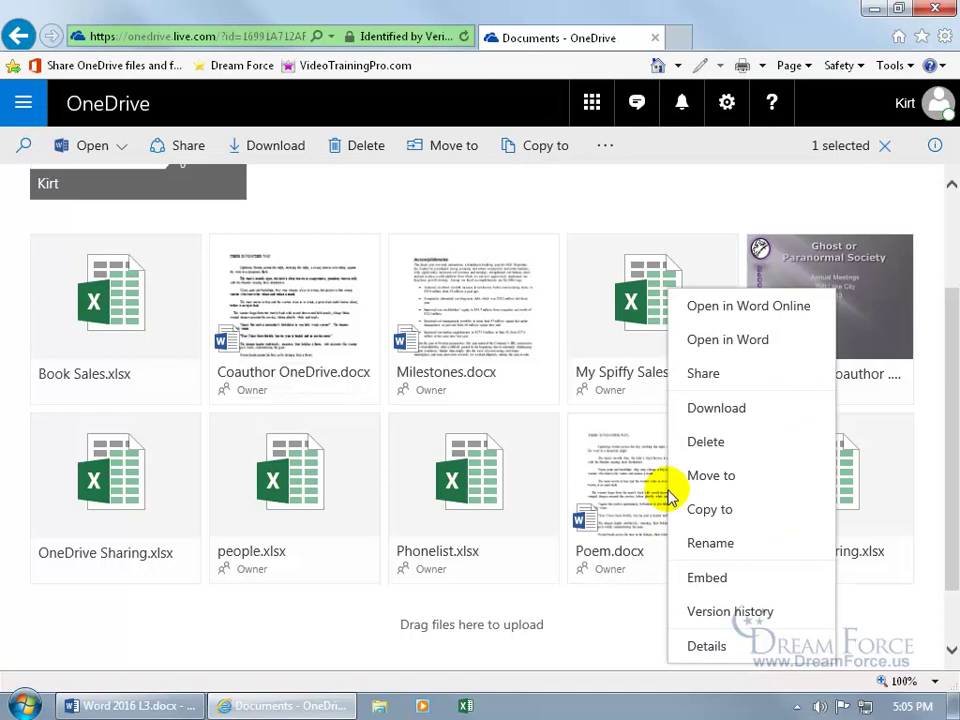
click(720, 380)
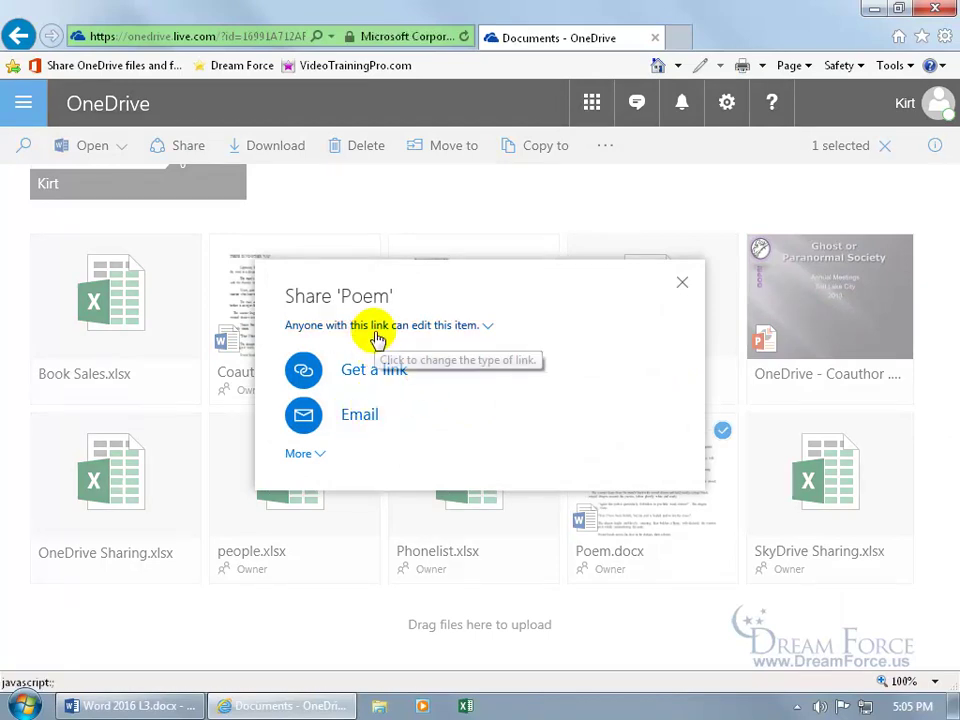
Make Poem's sharing link view-only by unchecking Allow editing, and show More sharing options
click(472, 328)
click(293, 341)
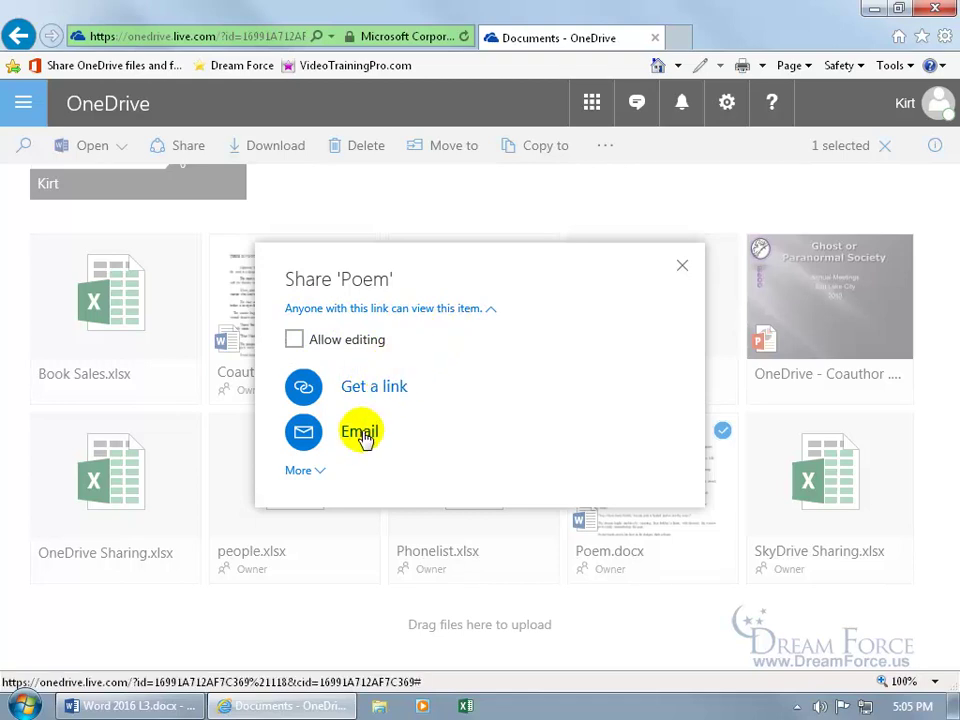
click(312, 471)
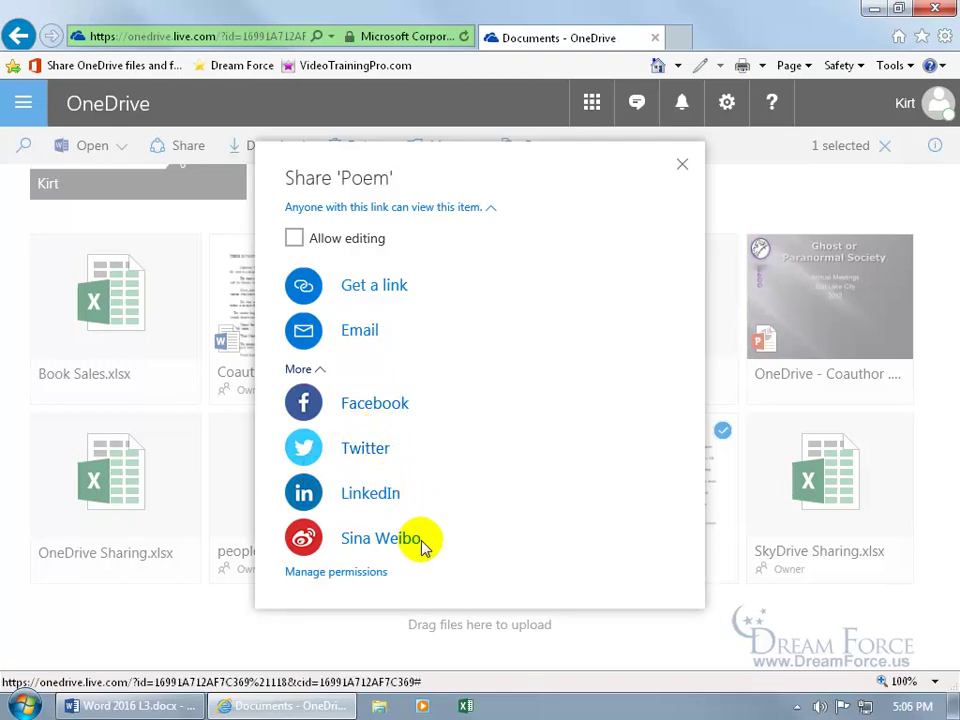
Show Poem.docx's Manage permissions, listing one editing collaborator, and choose Email everyone
click(366, 575)
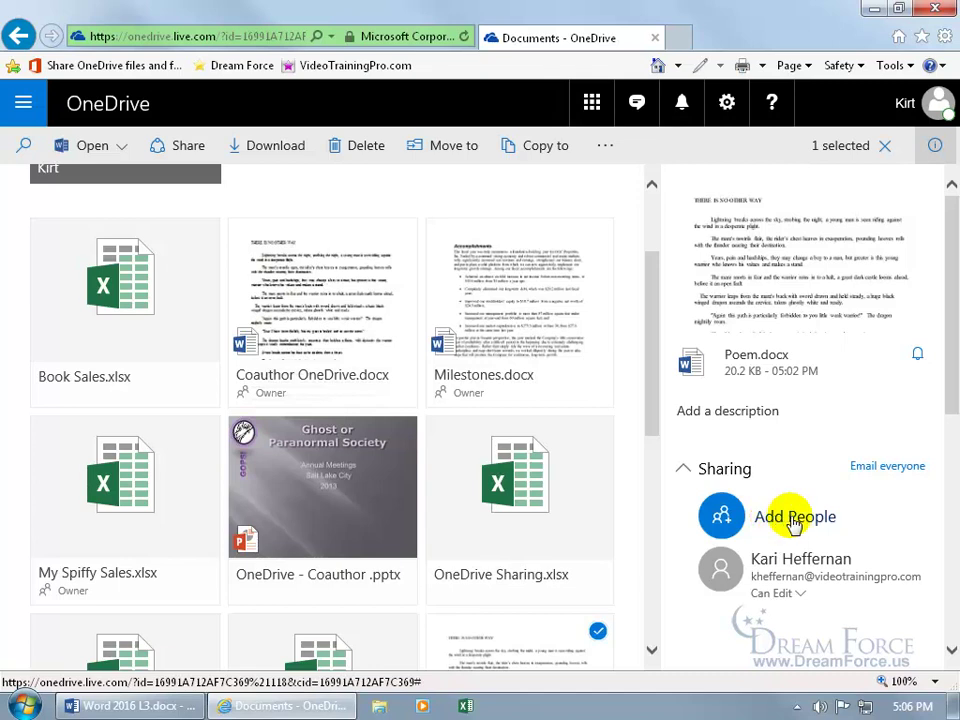
click(878, 470)
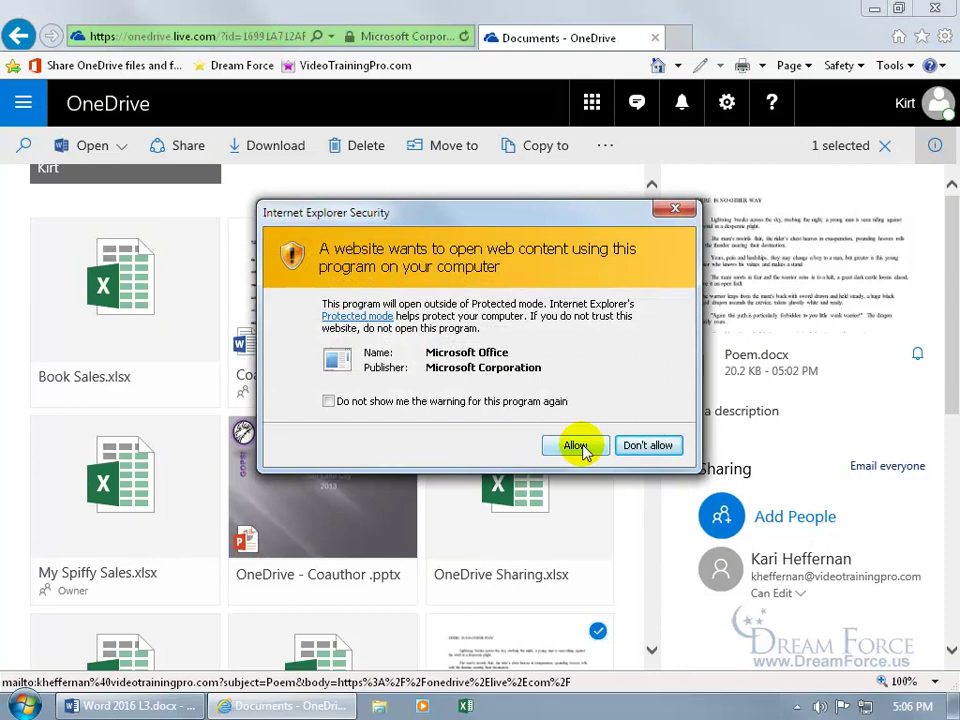
Allow Office to open the Poem e-mail, then close it in Outlook without saving
click(579, 445)
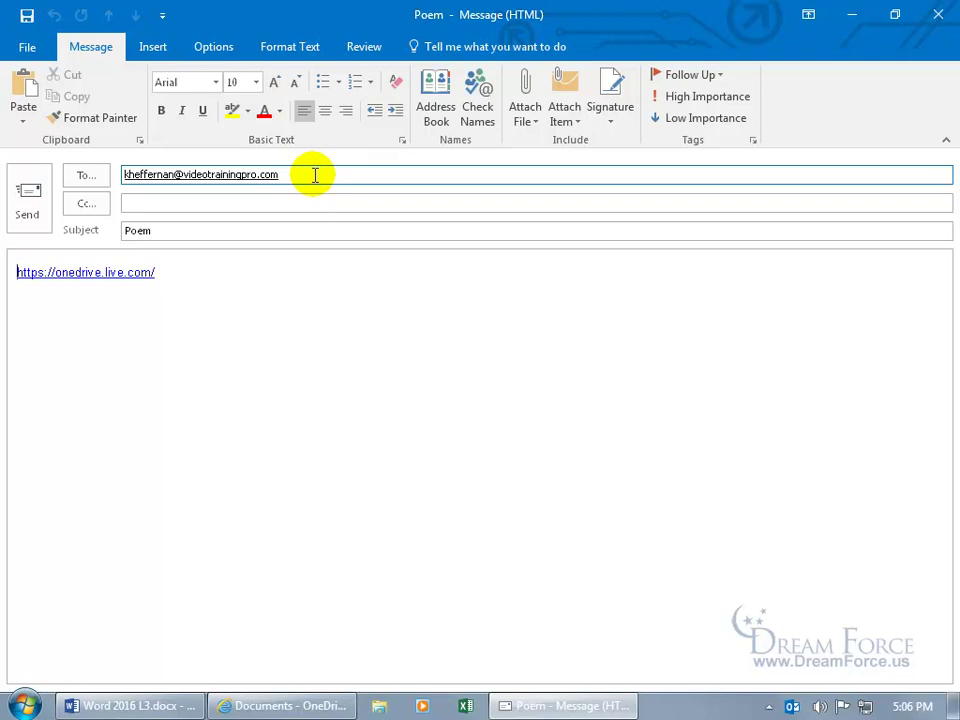
click(938, 14)
click(487, 407)
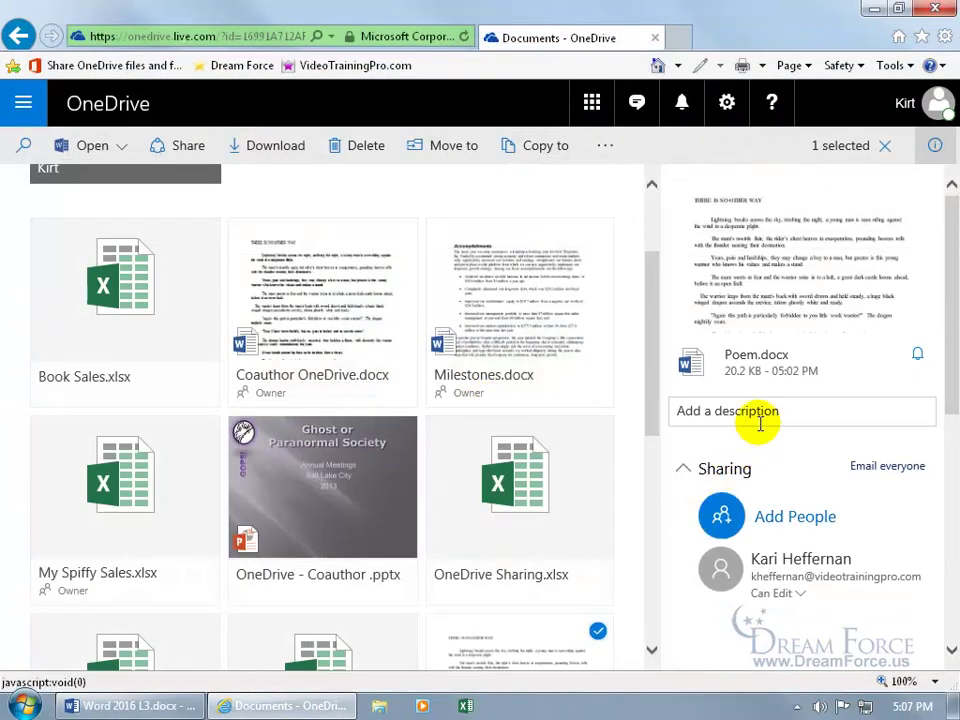
Toggle the info pane off, then select and deselect Phonelist.xlsx
click(937, 148)
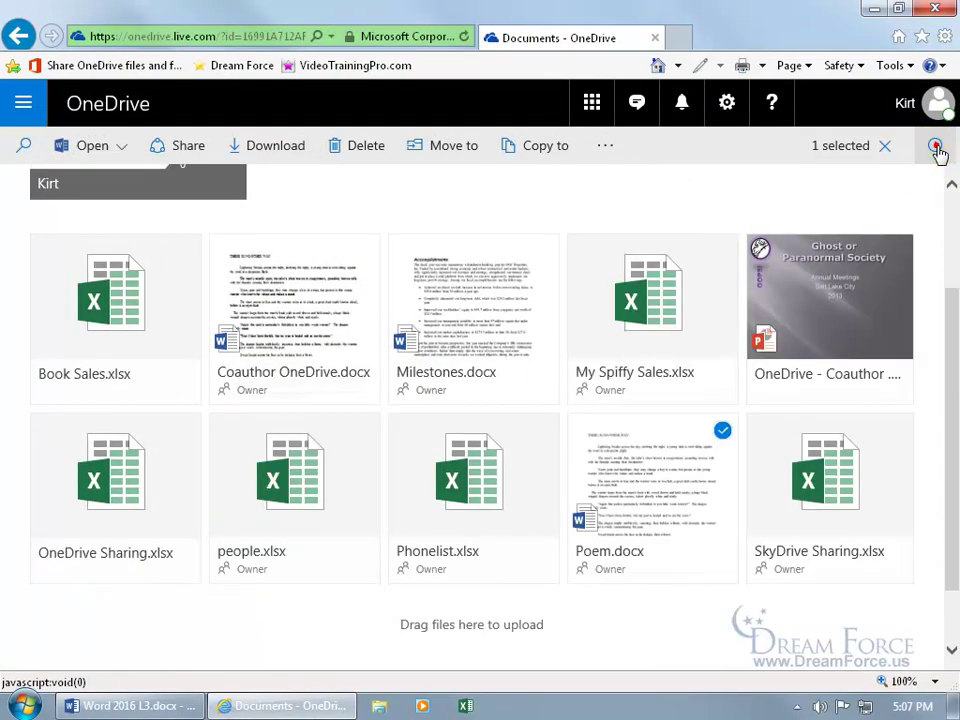
click(937, 148)
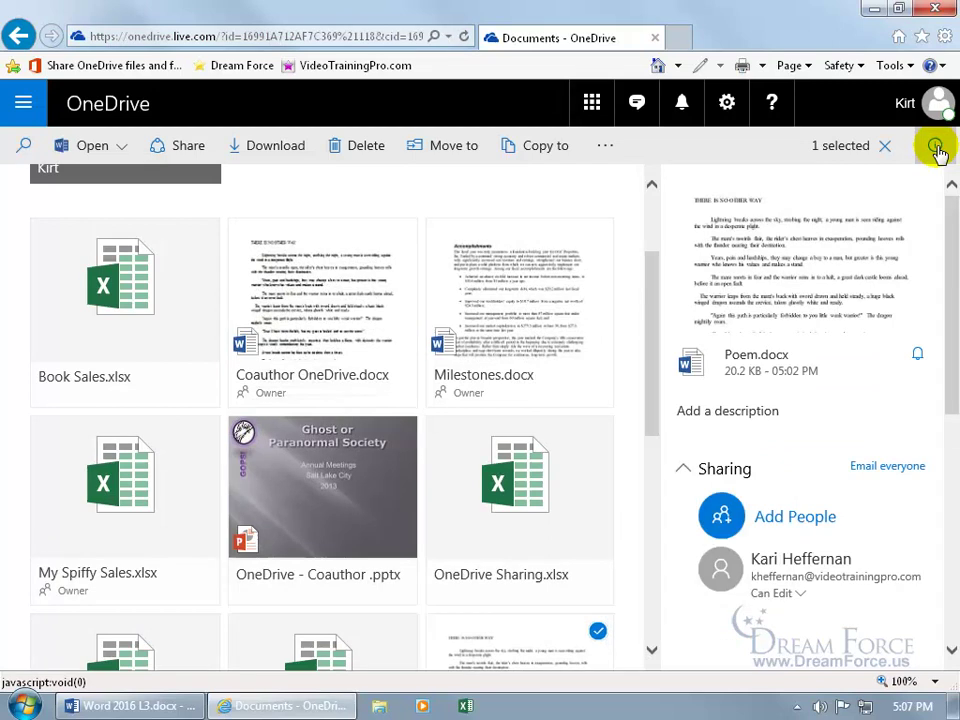
click(937, 148)
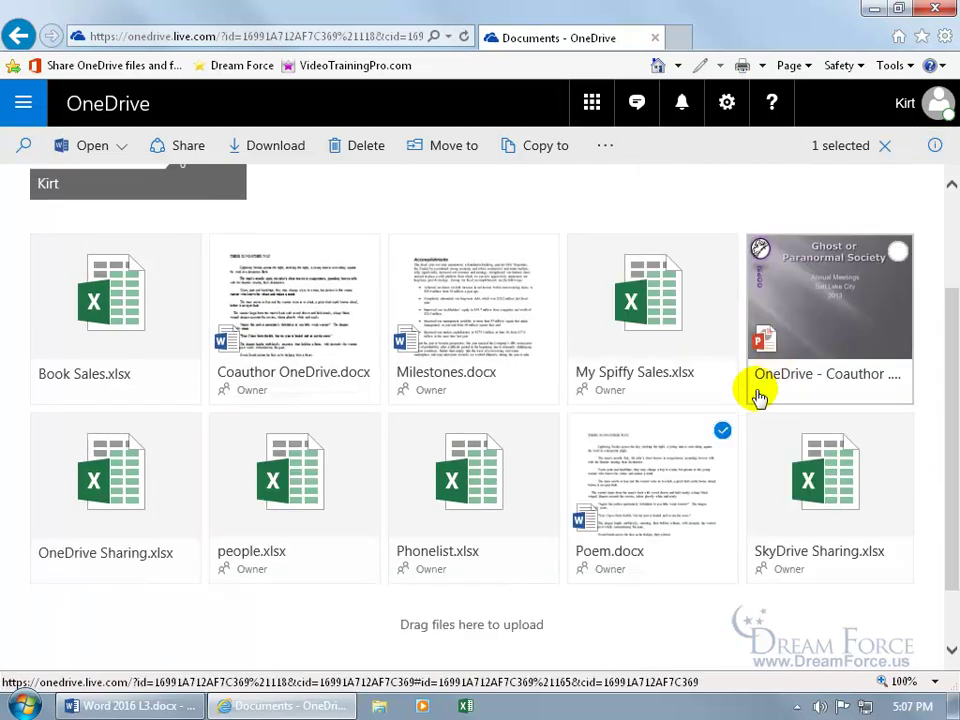
click(543, 432)
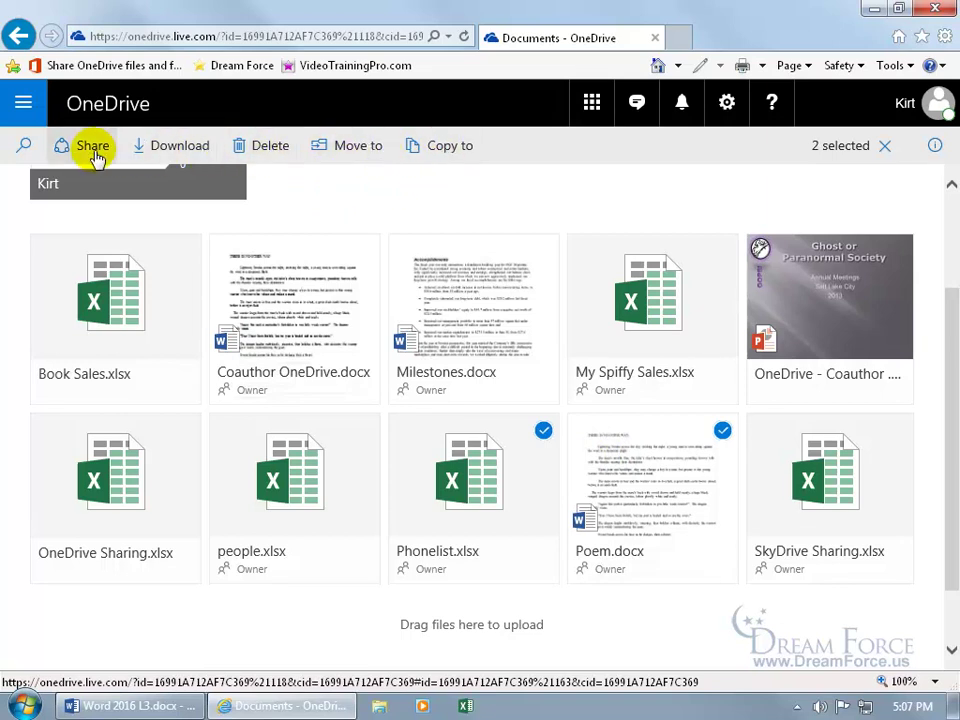
click(543, 431)
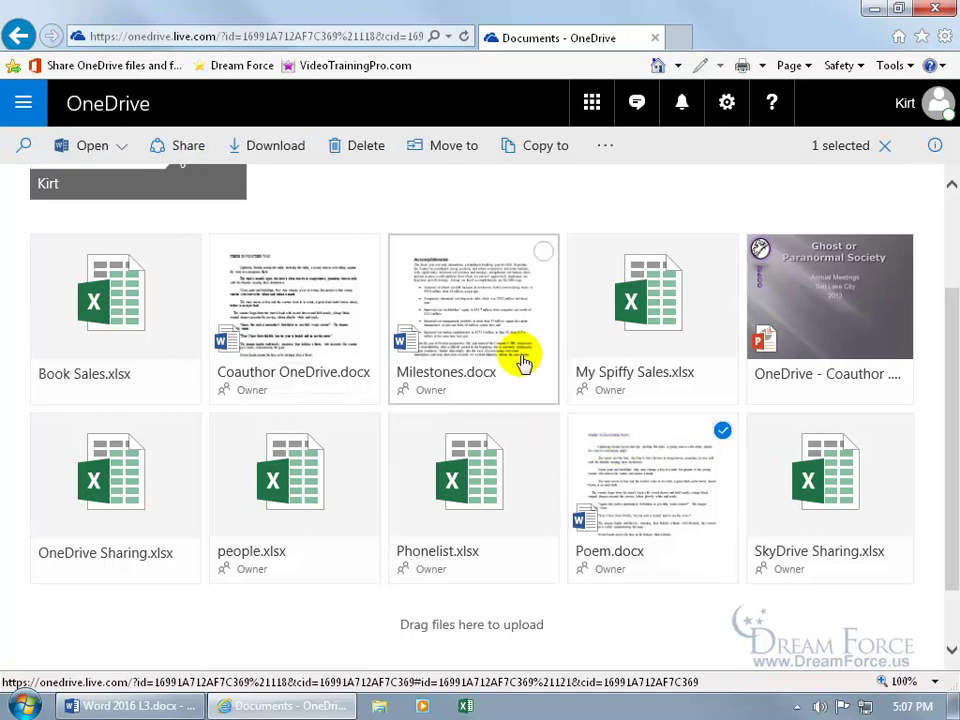
Show Poem.docx's Details from its context menu, then hide the info pane again
right_click(646, 452)
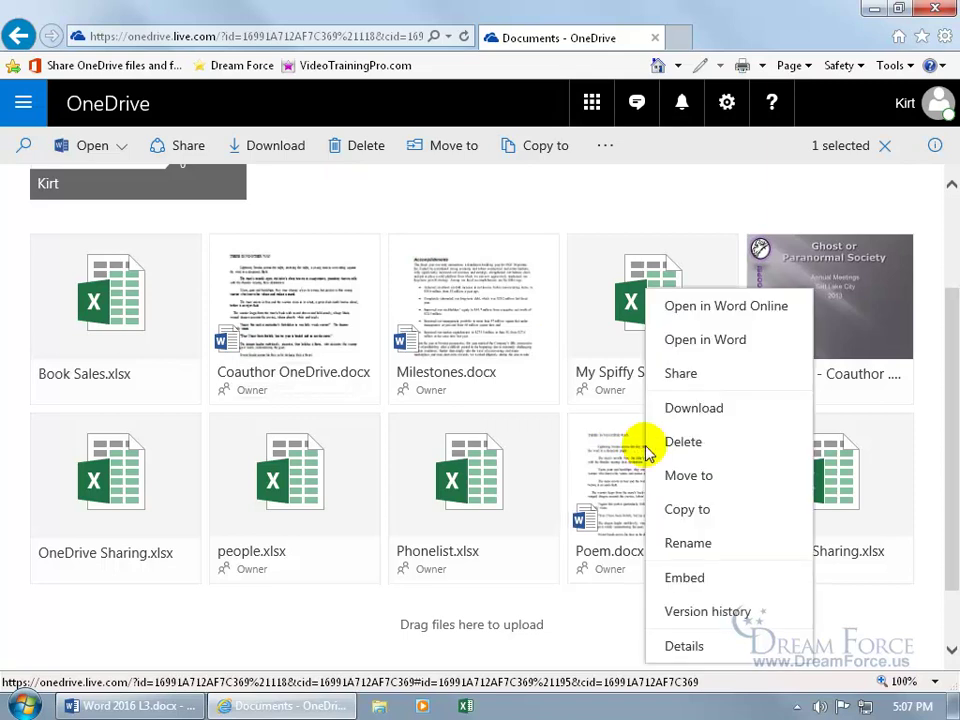
click(690, 648)
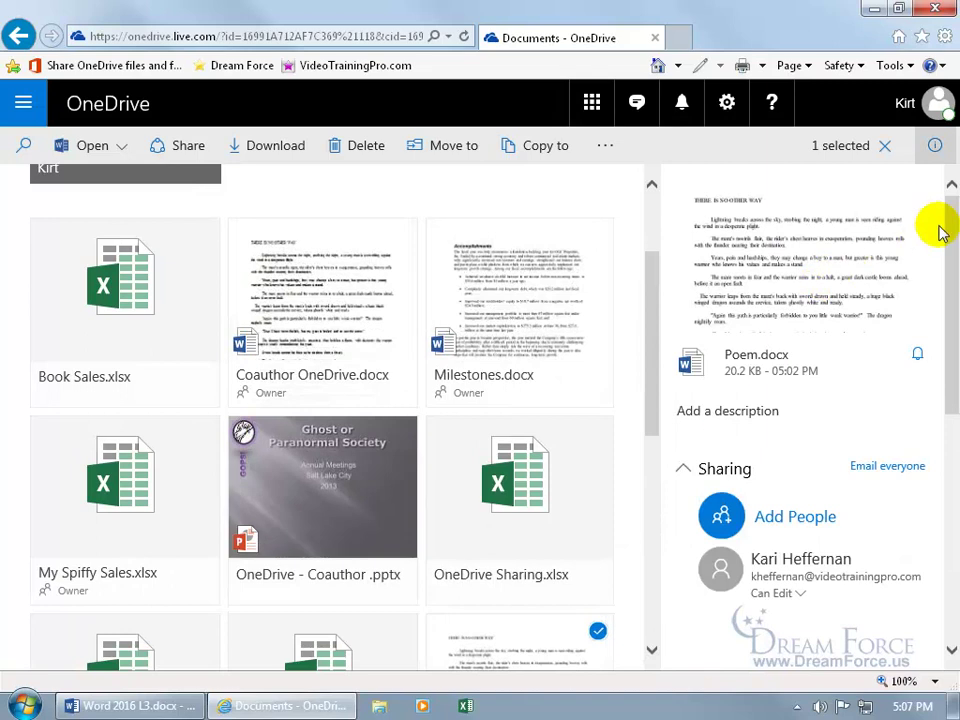
click(935, 145)
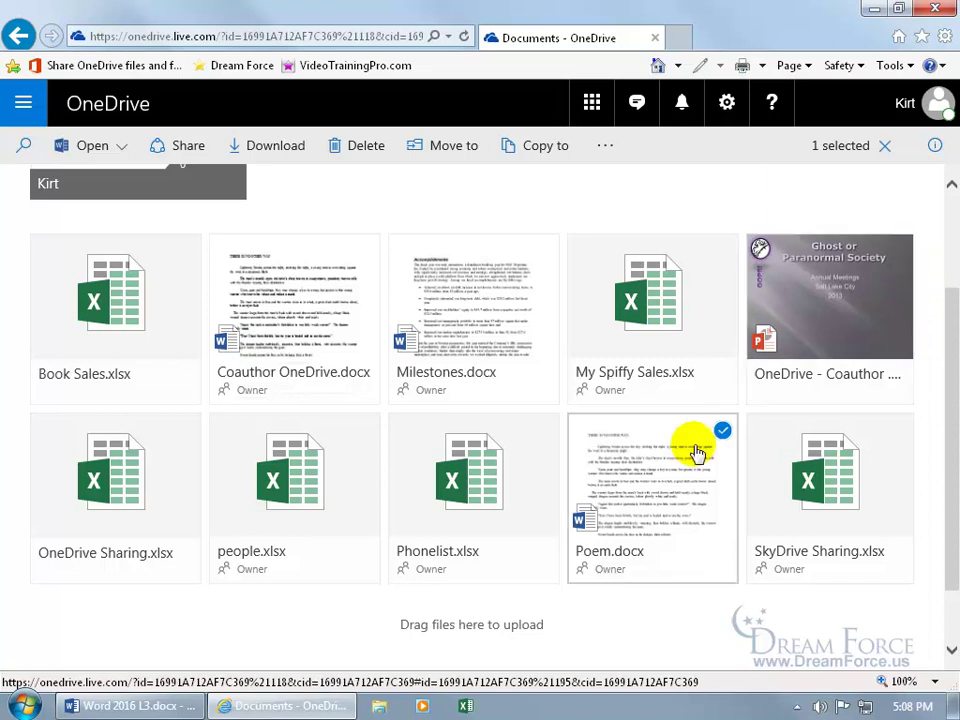
Open the Poem.docx tile in Word Online and choose Edit in Word
click(633, 497)
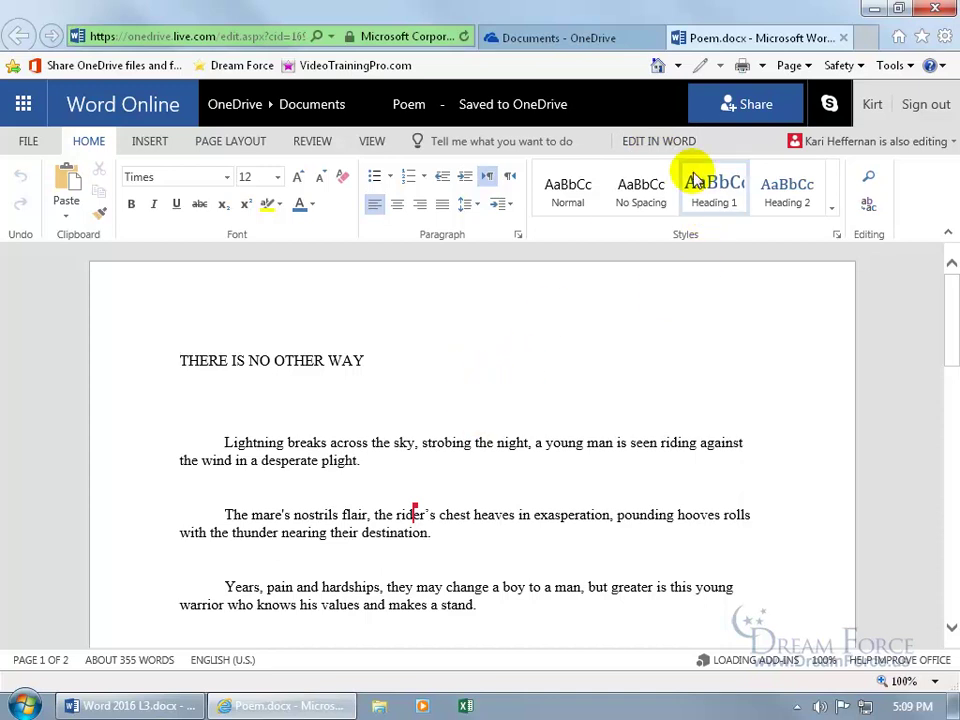
click(677, 141)
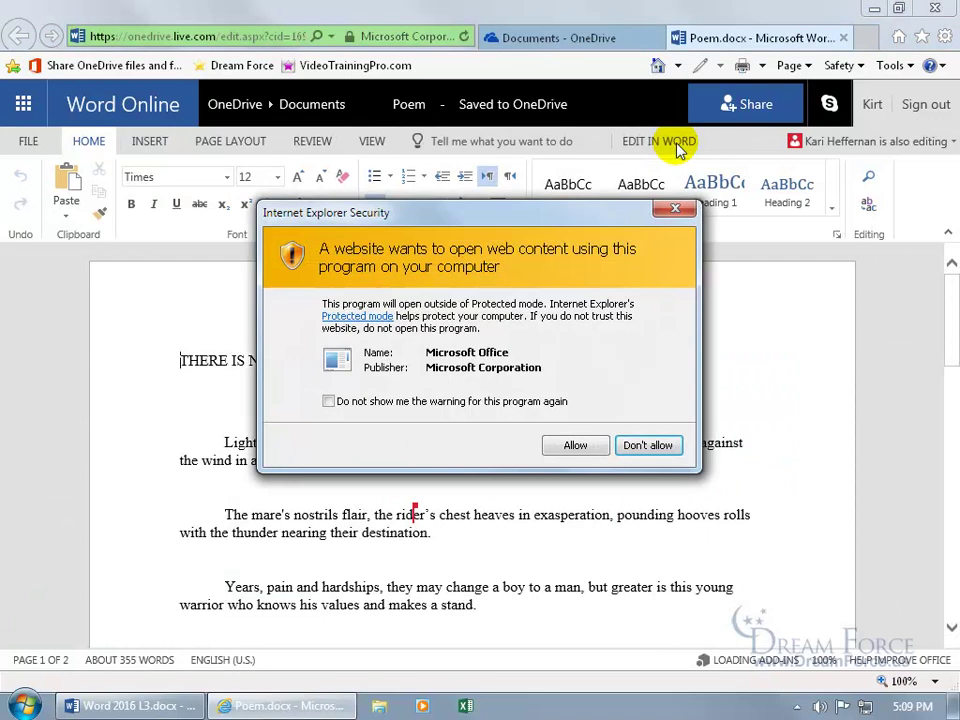
Allow Office to open Poem.docx and accept automatically sharing changes with co-authors
click(575, 447)
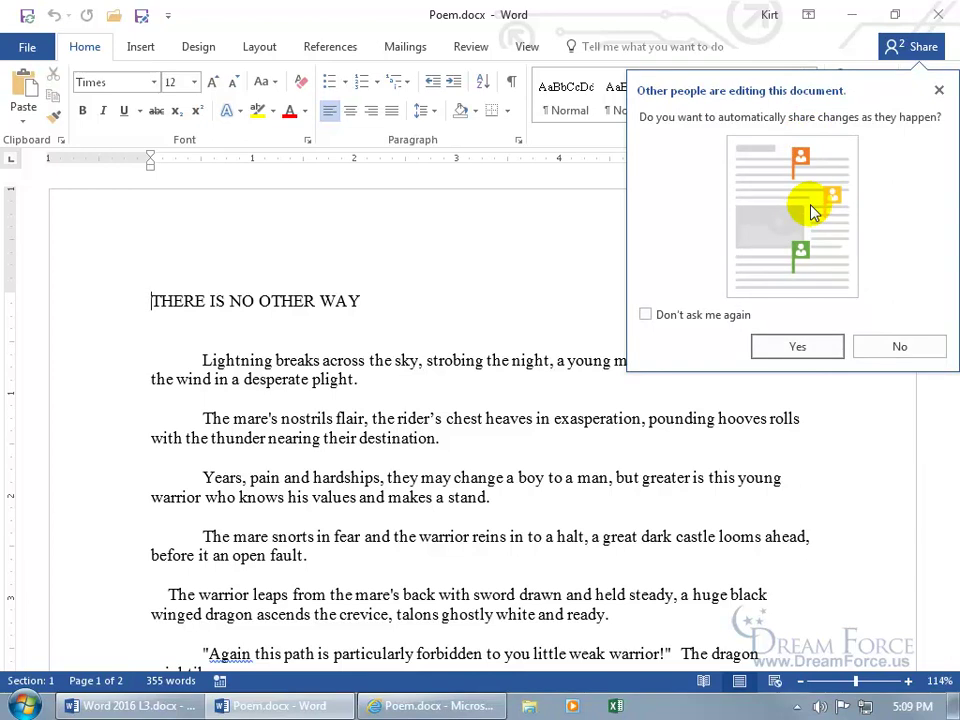
click(800, 343)
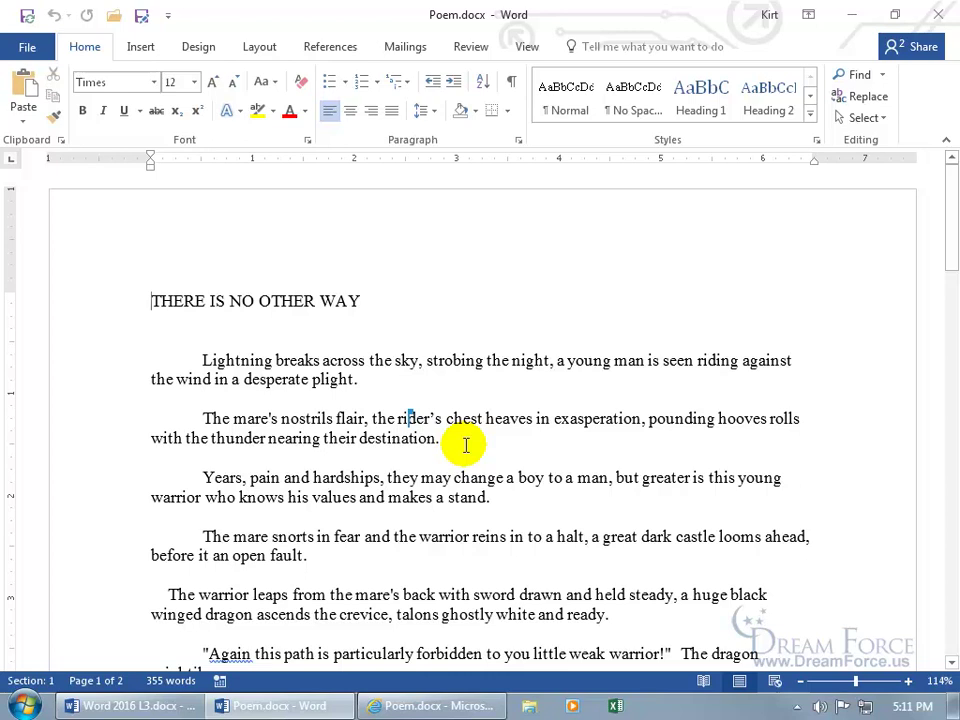
Sign out of the Office account from File > Account and confirm with Yes
click(770, 18)
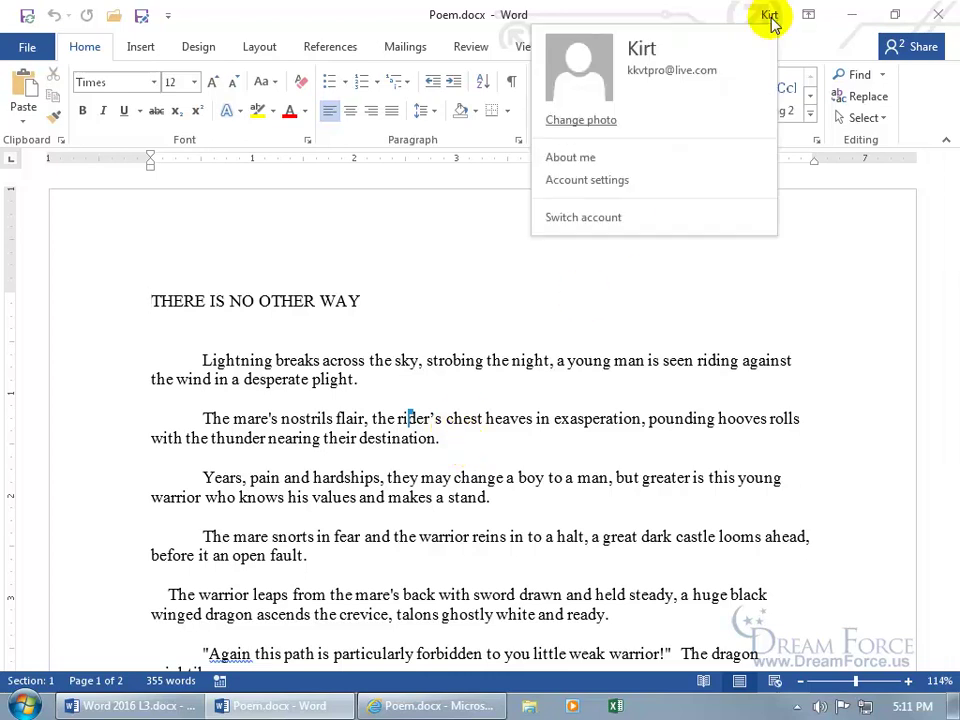
click(20, 50)
click(52, 522)
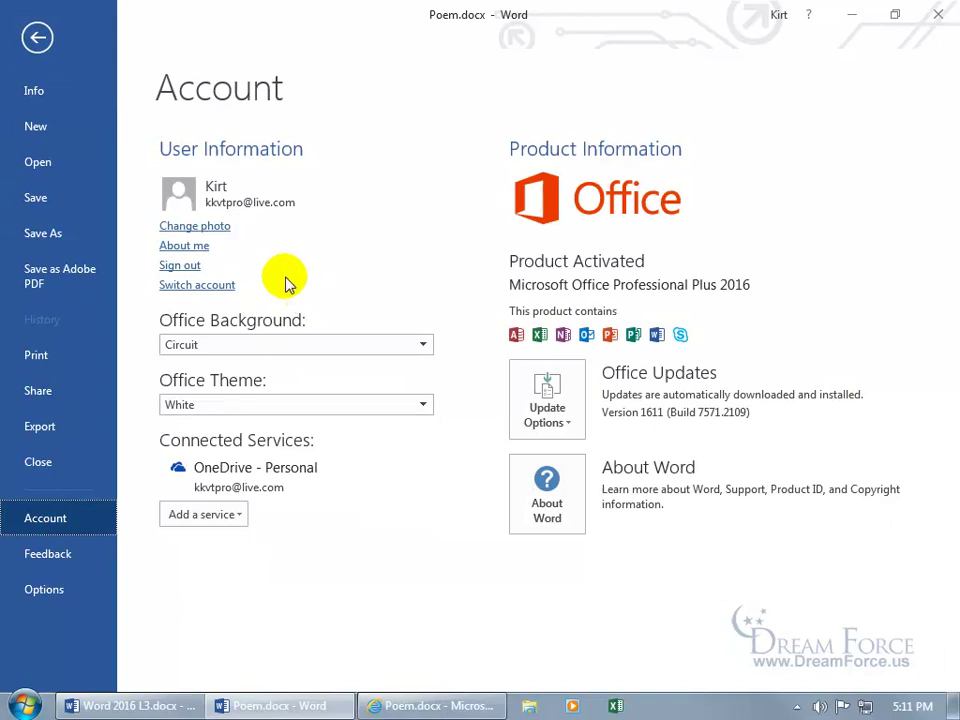
click(189, 266)
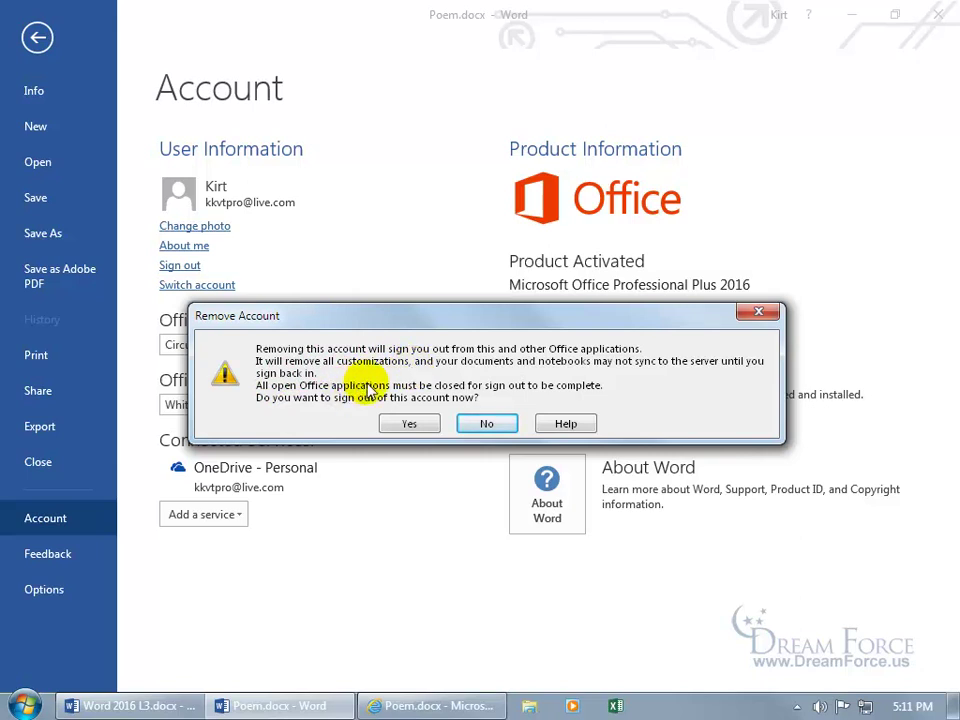
click(411, 422)
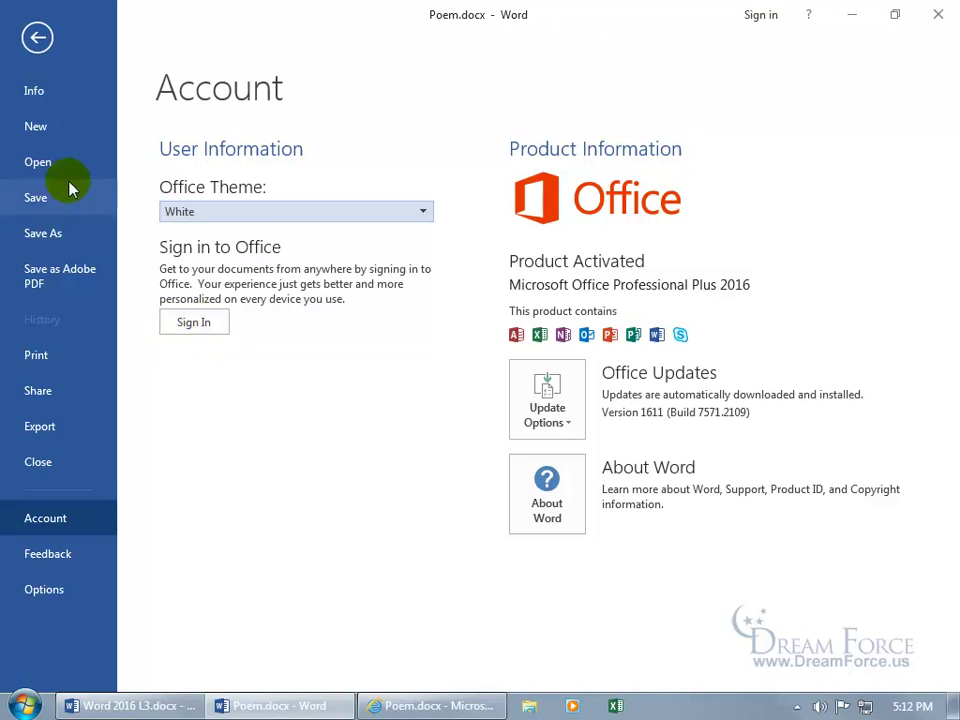
Check that Open > OneDrive and Save As > OneDrive now require signing in
click(45, 164)
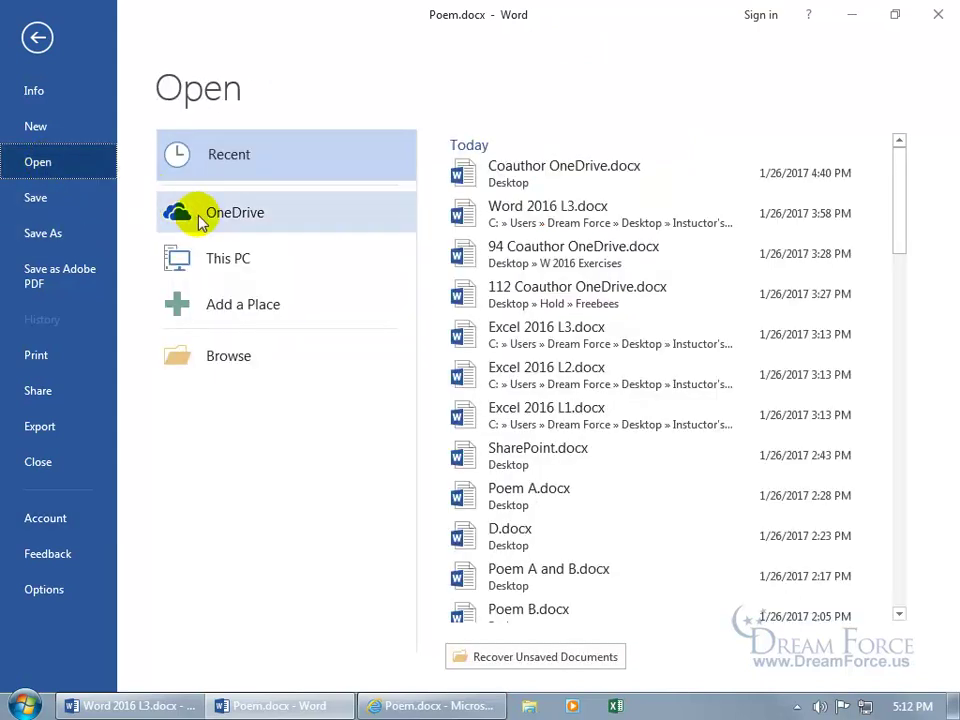
click(208, 214)
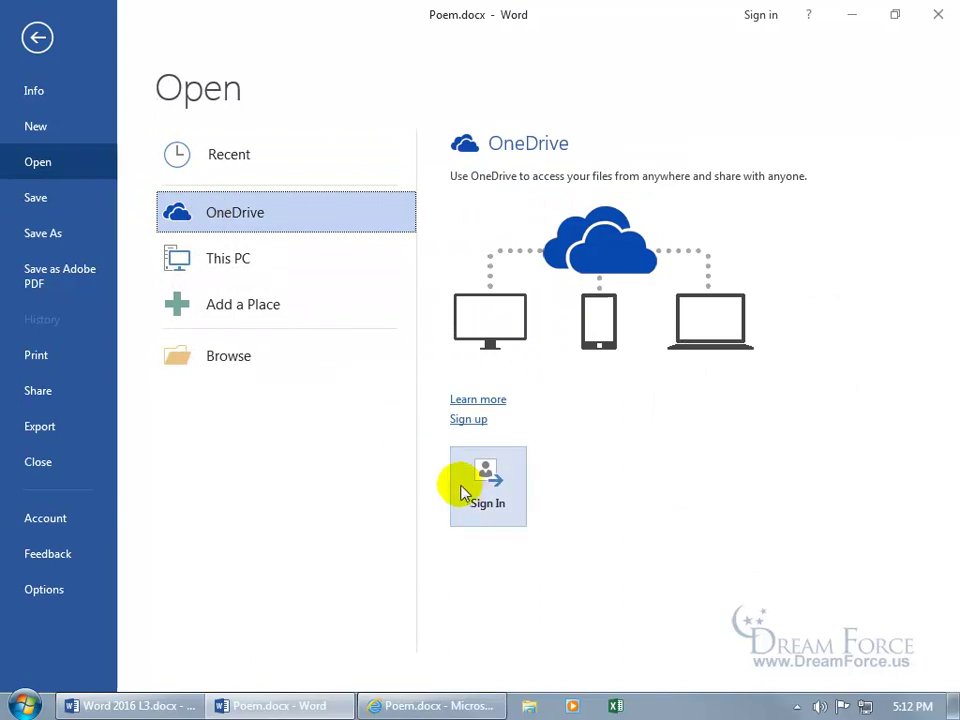
click(62, 236)
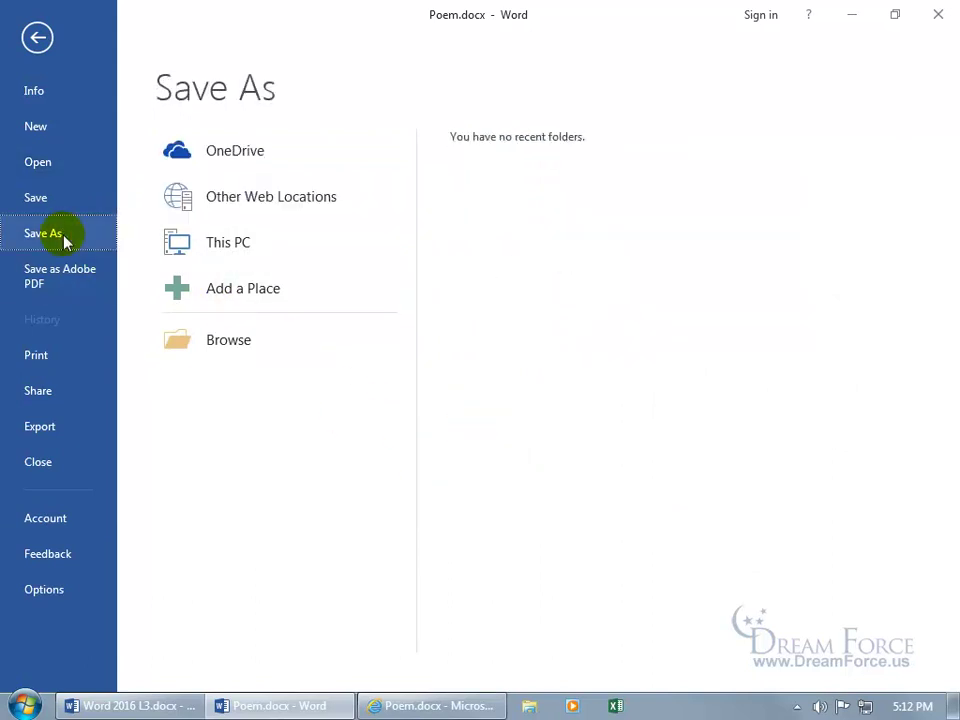
click(229, 156)
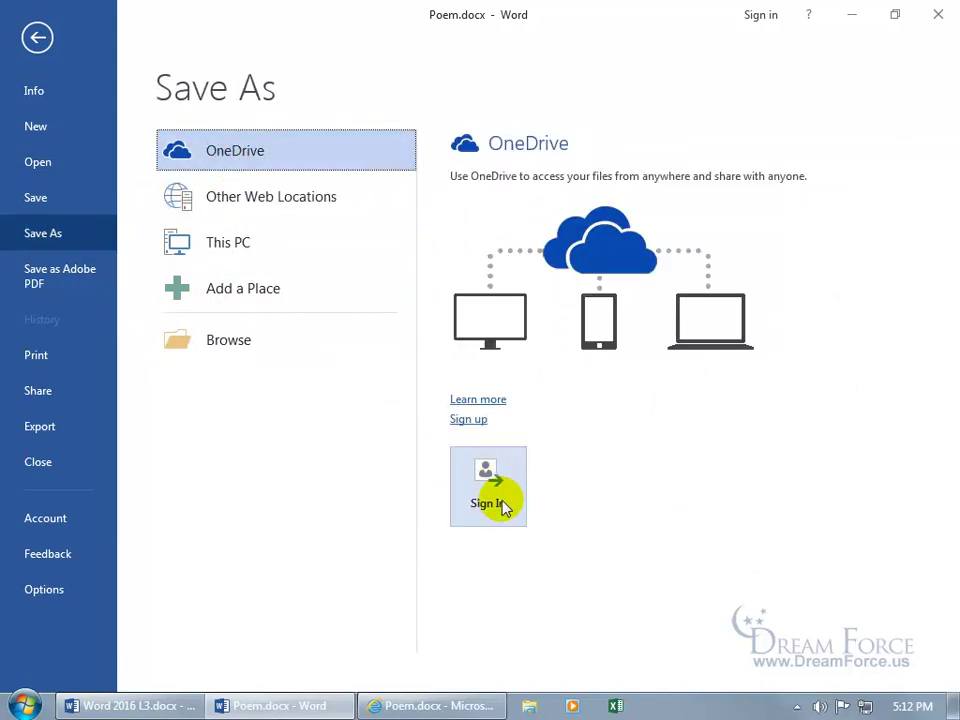